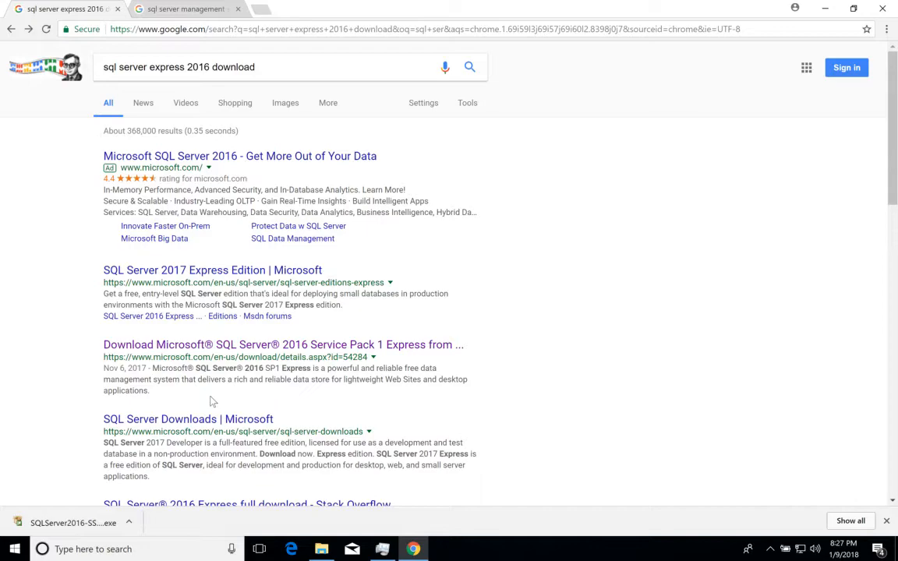
key(ctrl+Left)
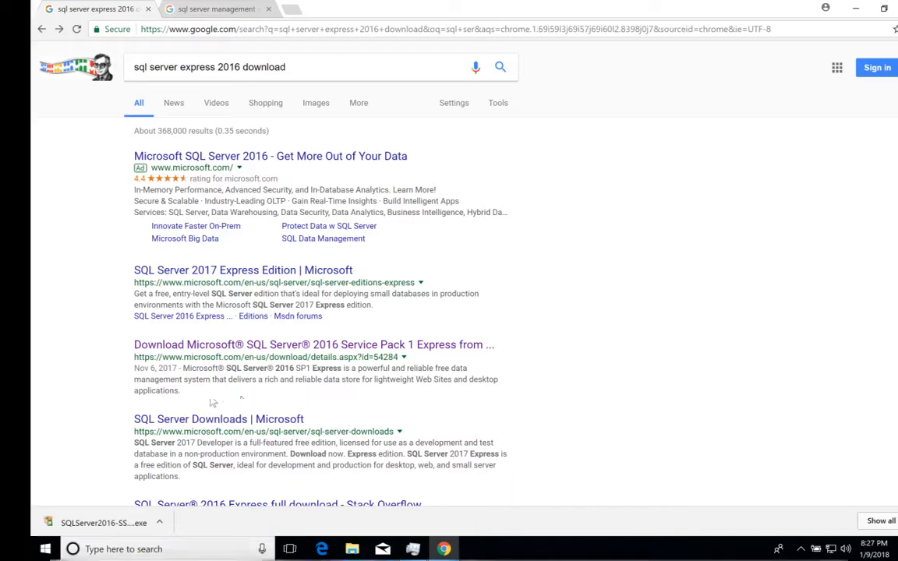
key(ctrl+Right)
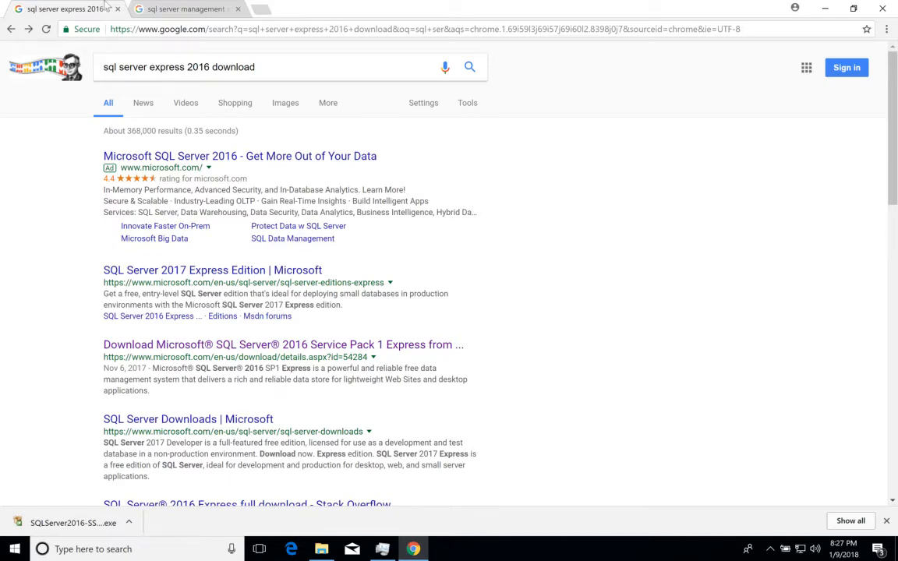
click(162, 7)
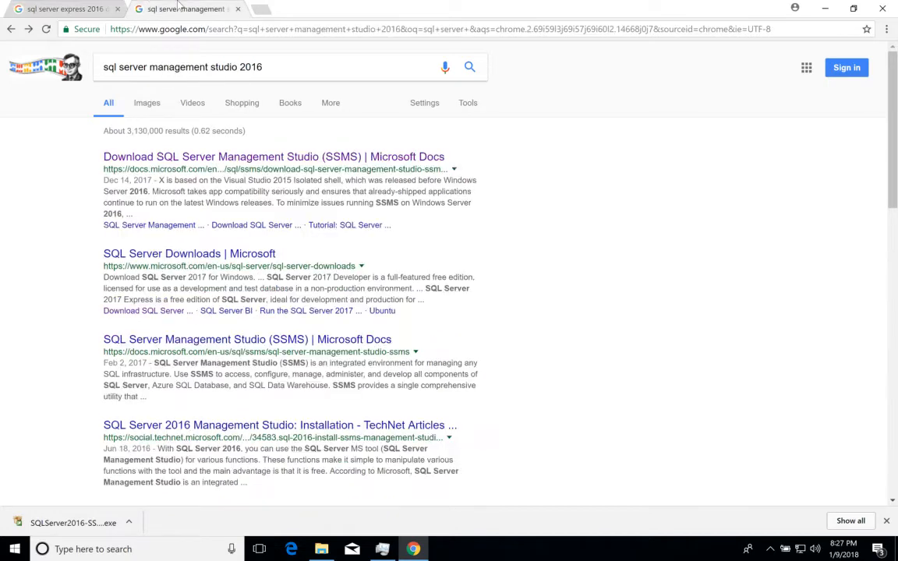
click(66, 15)
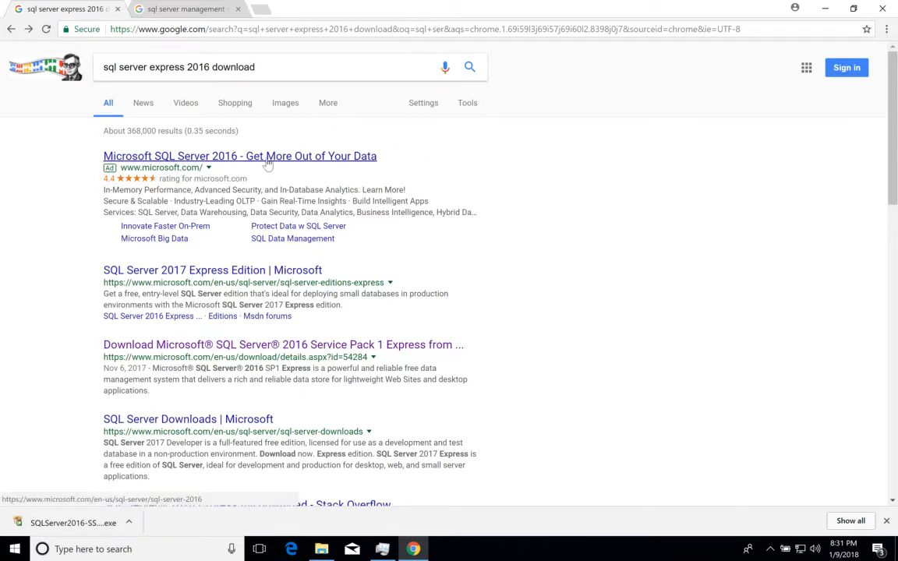
Open the download pages for SQL Server 2016 Service Pack 1 Express and SQL Server Management Studio (SSMS) from their search results.
click(172, 350)
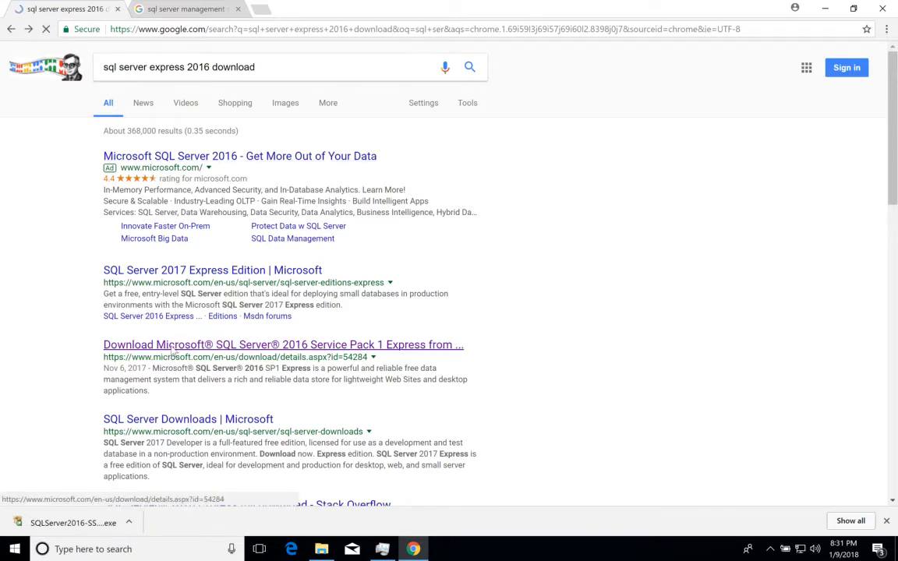
scroll(336, 366, down, 5)
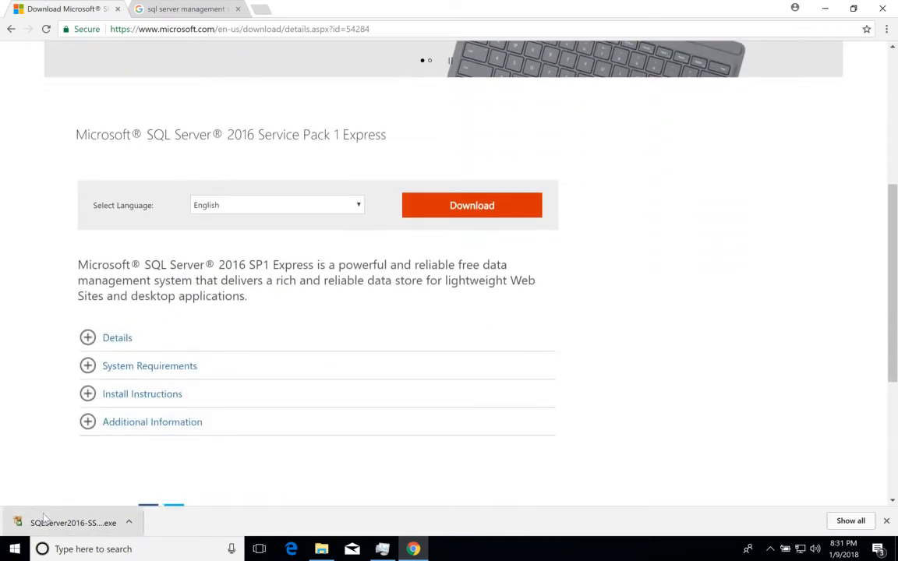
click(159, 5)
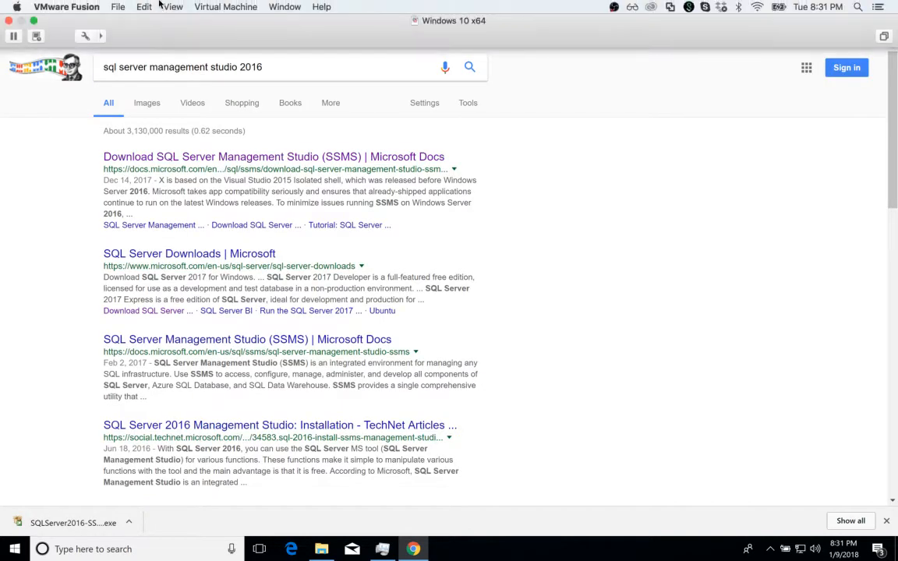
click(188, 156)
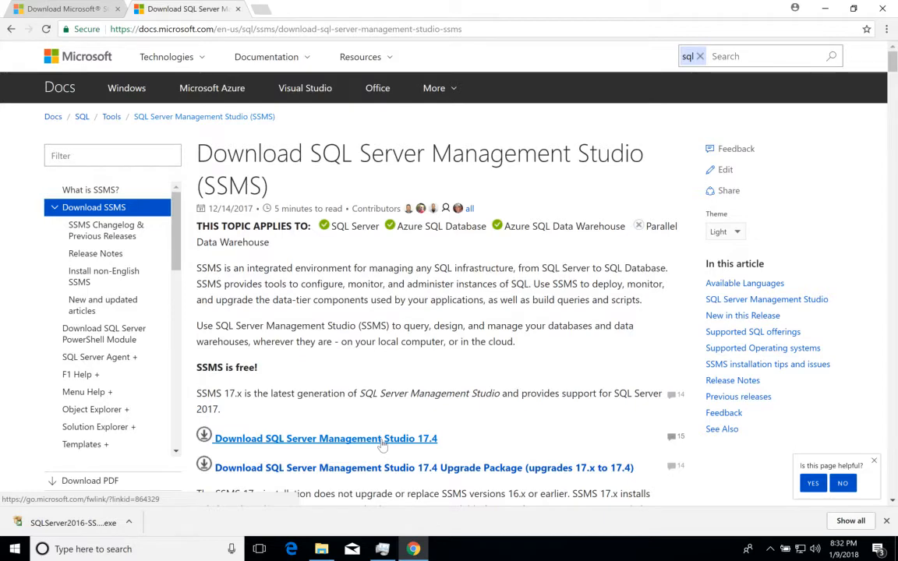
Try the Basic installation with SQLServer2016-SSEI-Expr from Downloads as far as the install location, and exit the installer.
click(328, 550)
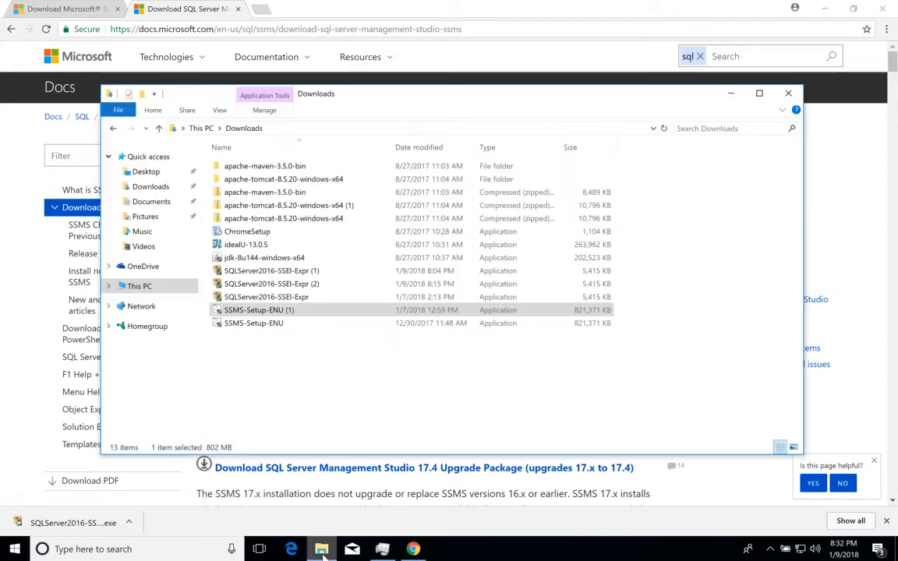
click(271, 300)
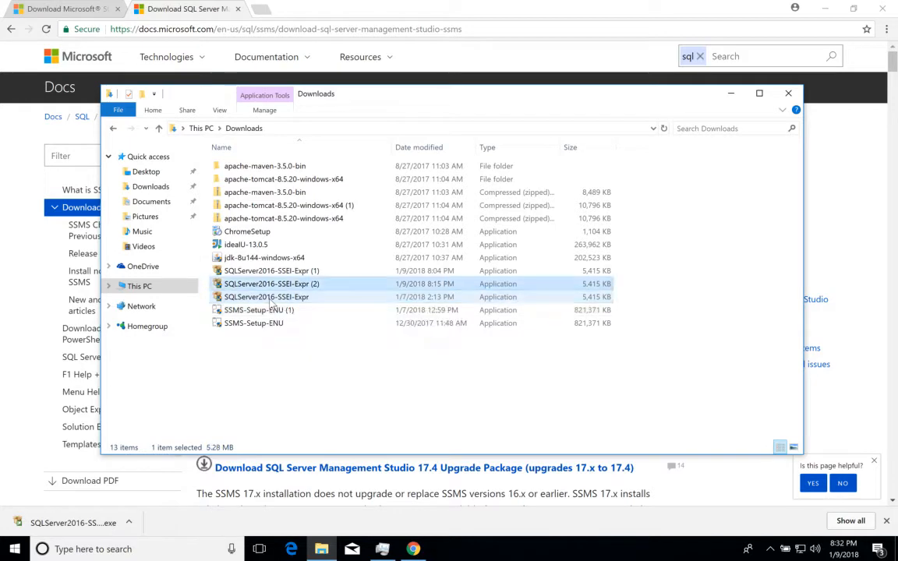
double_click(271, 304)
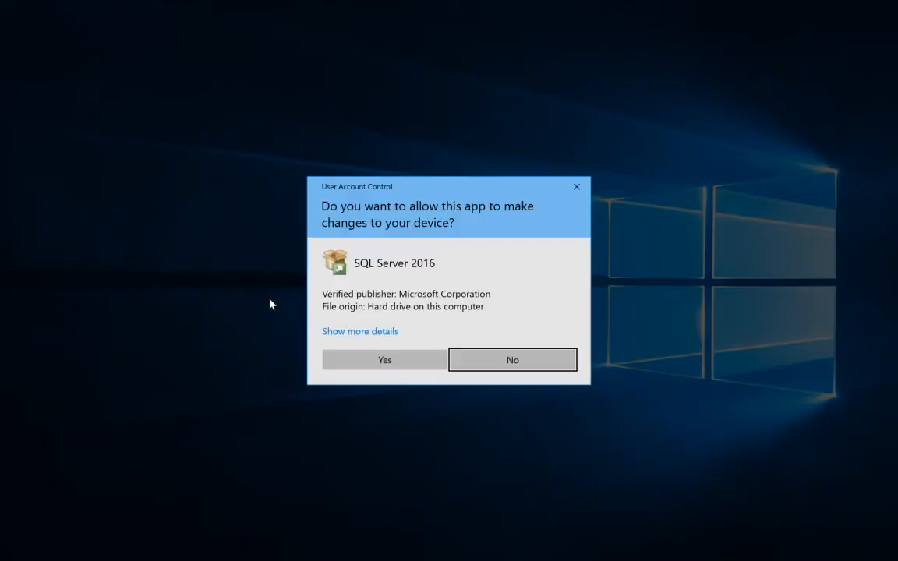
click(383, 361)
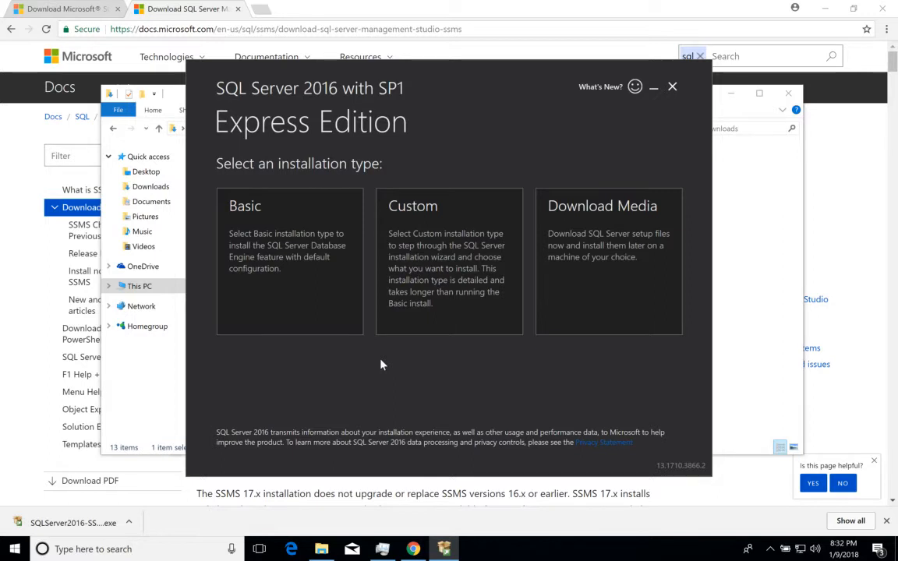
click(290, 230)
click(647, 440)
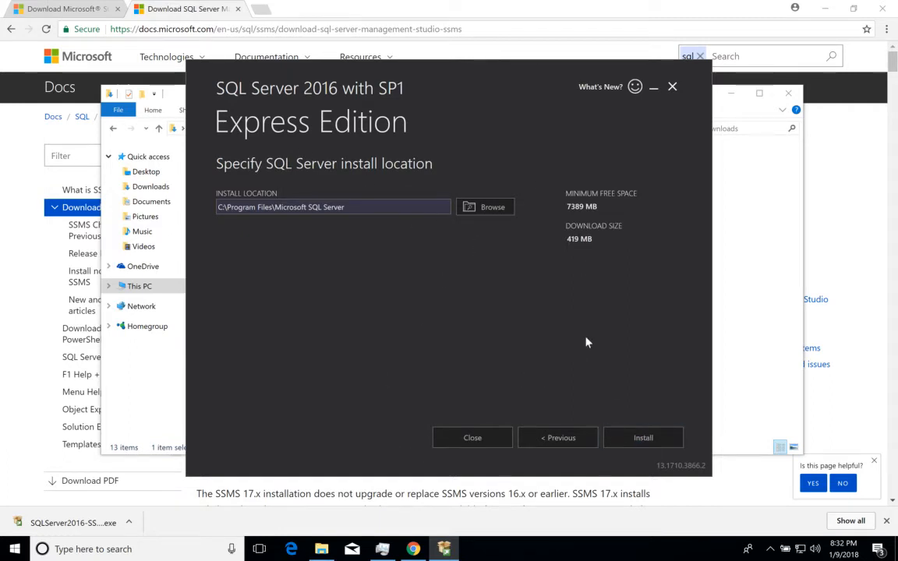
click(672, 88)
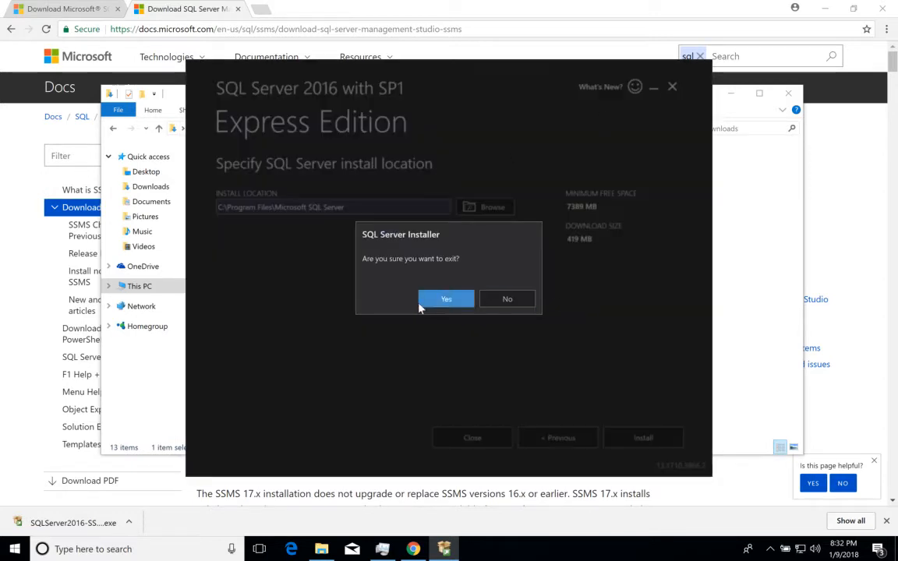
click(439, 299)
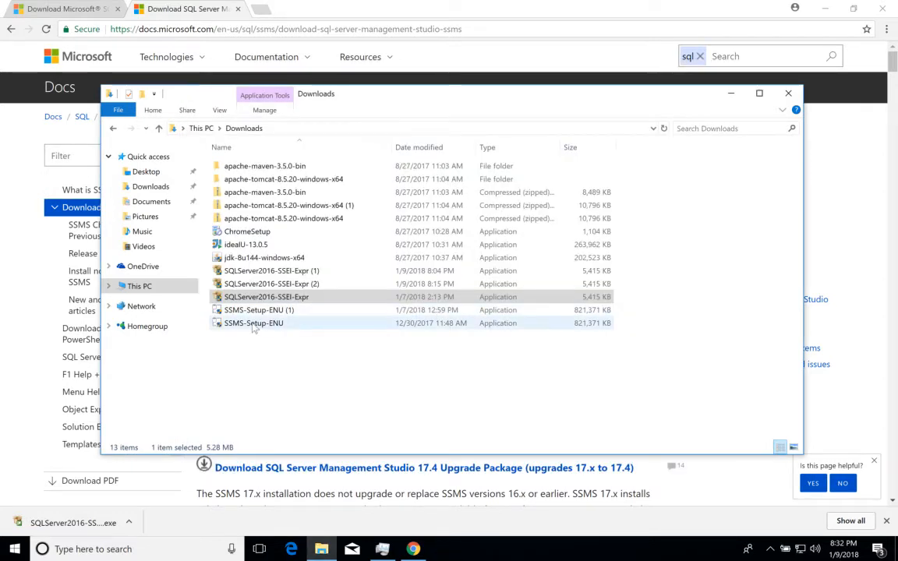
Run SSMS-Setup-ENU from the Downloads folder, allow it to make changes, and restart the computer from the setup.
click(254, 323)
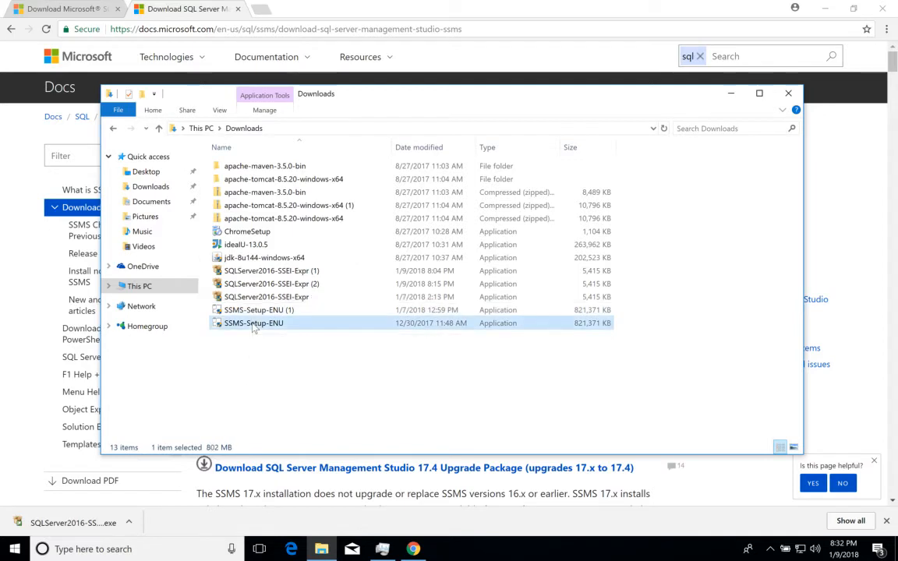
click(254, 324)
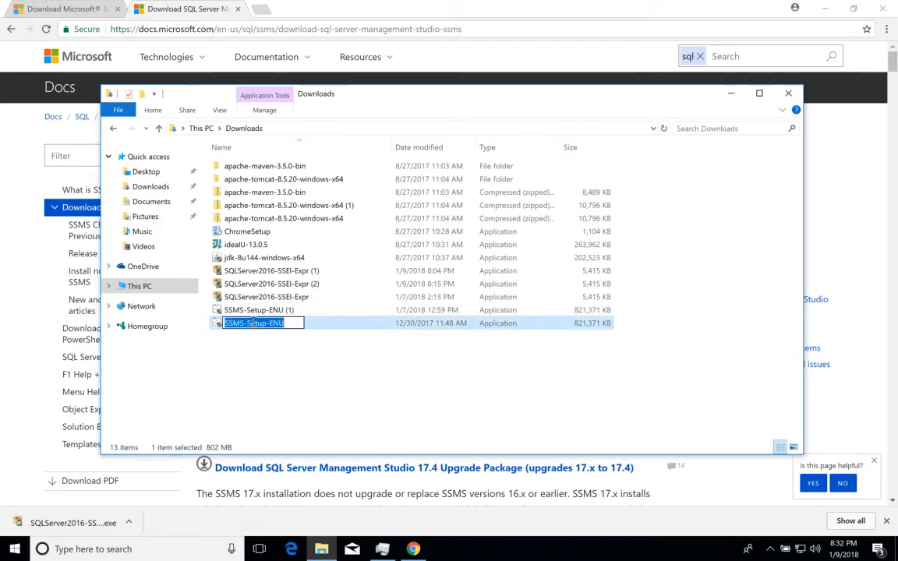
click(337, 324)
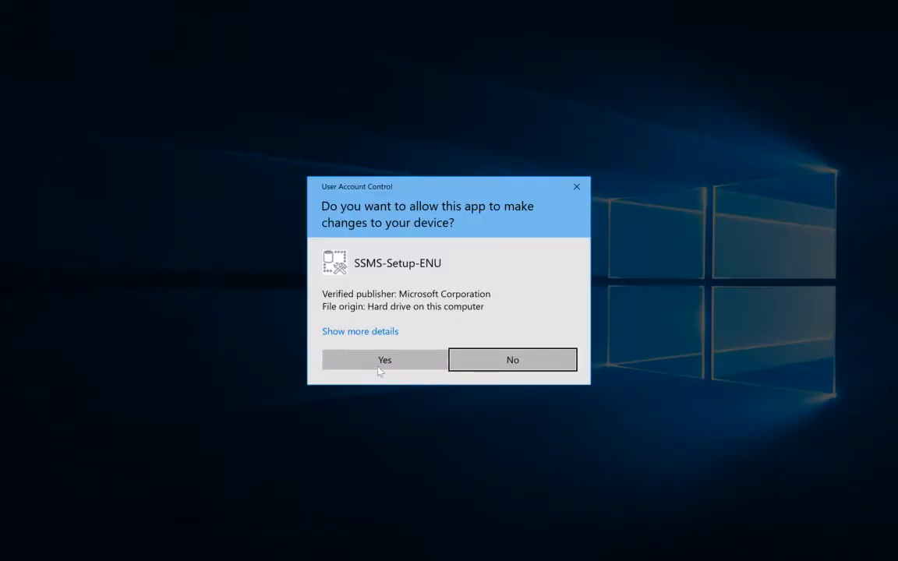
click(381, 366)
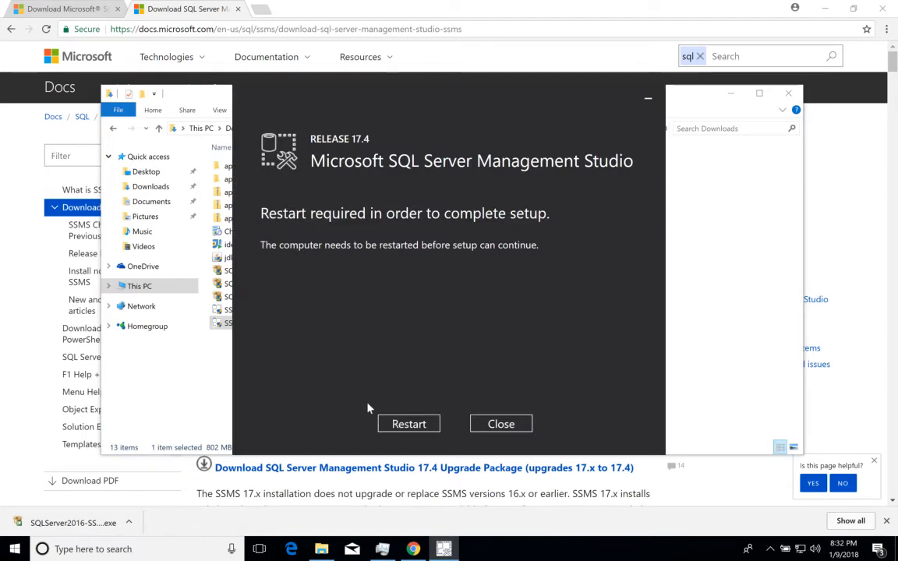
click(402, 425)
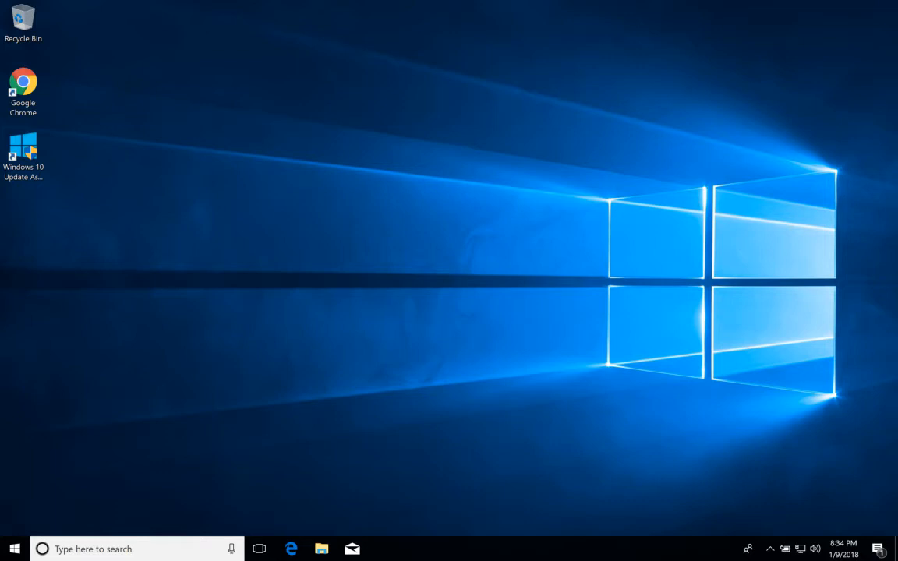
Launch SSMS-Setup-ENU from the Downloads folder, allow it to make changes, and start installing SQL Server Management Studio 17.4.
mouse_move(352, 555)
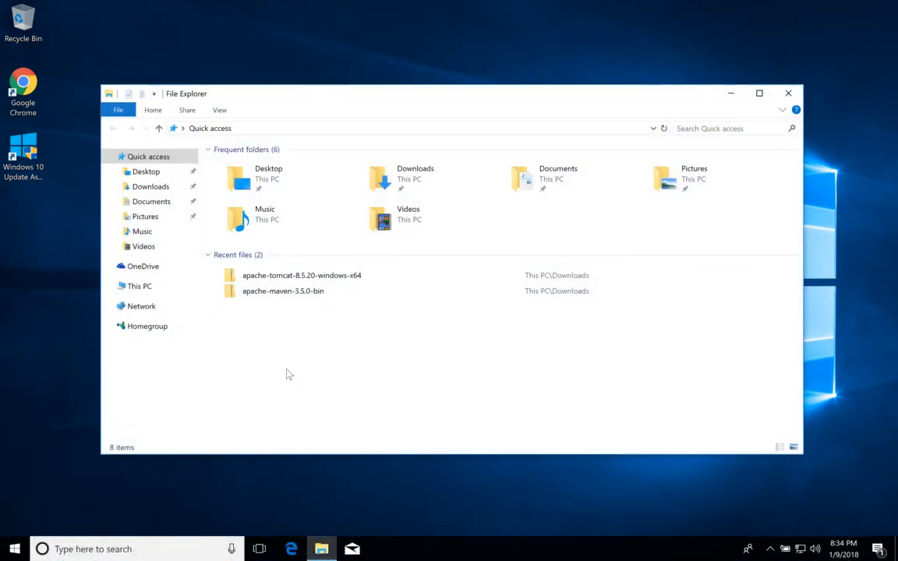
click(150, 187)
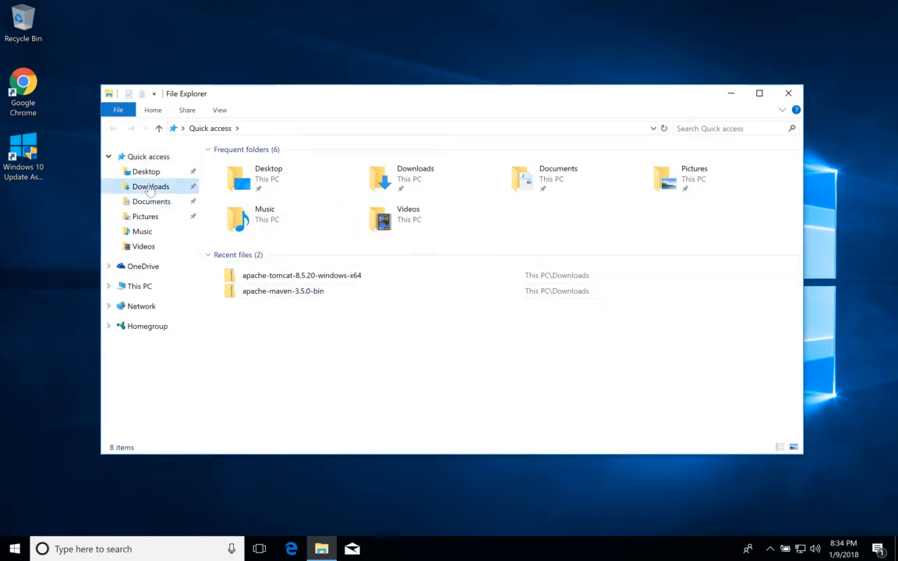
click(310, 284)
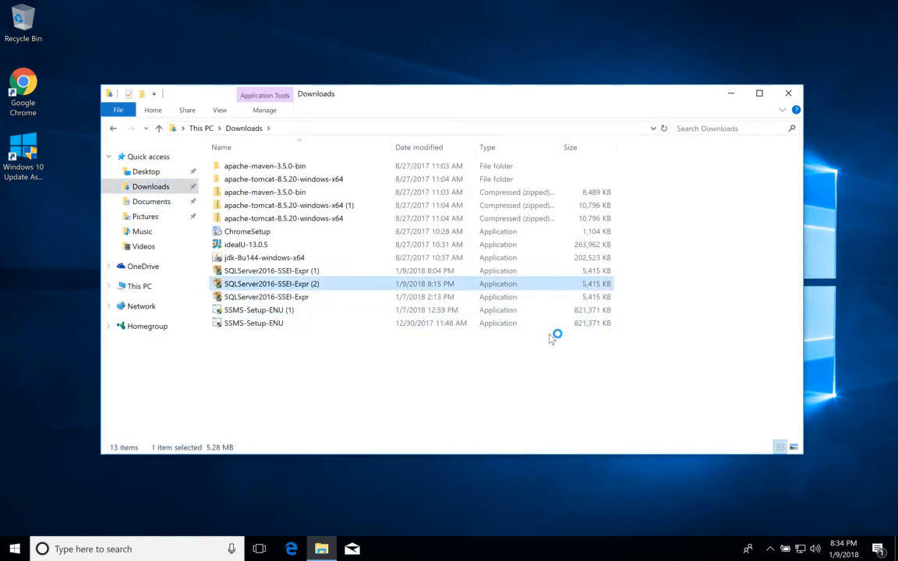
key(Down)
key(Down)
key(Down)
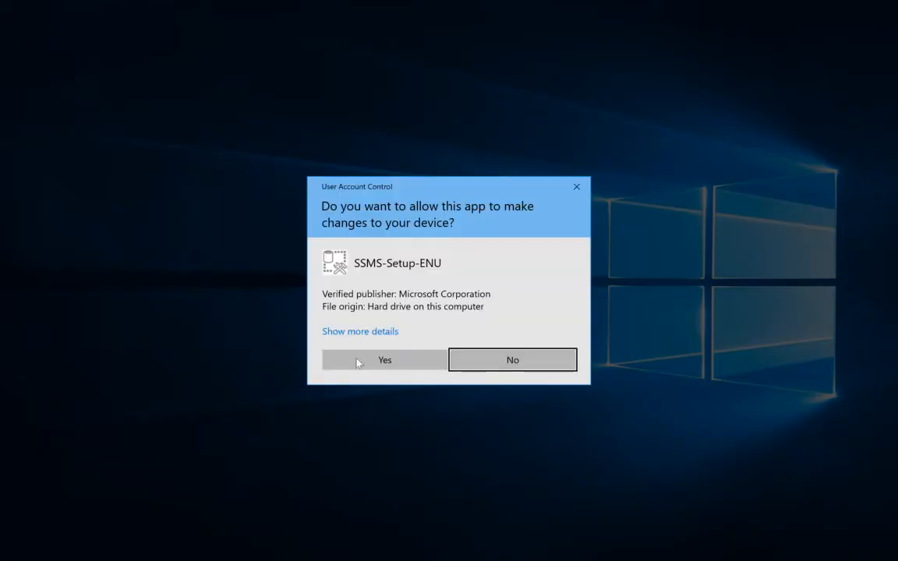
click(384, 360)
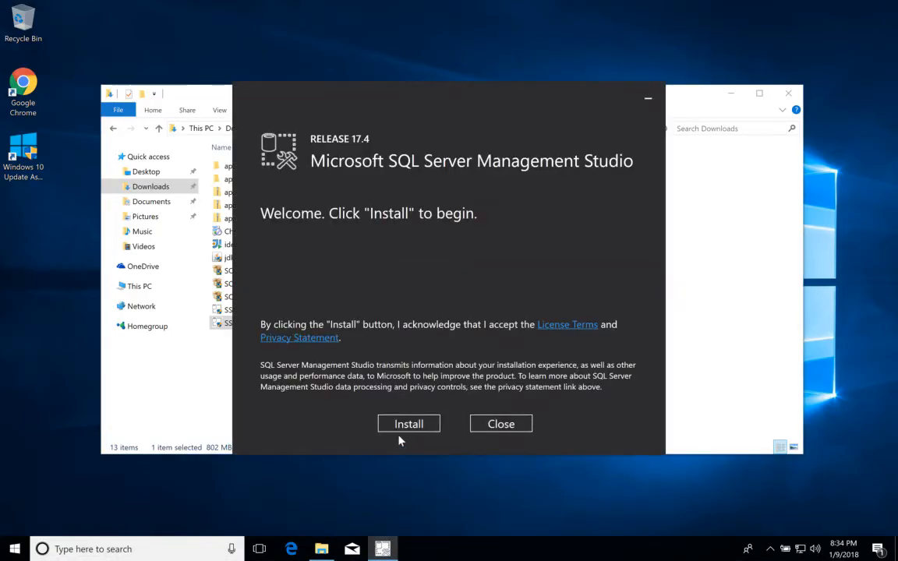
click(418, 426)
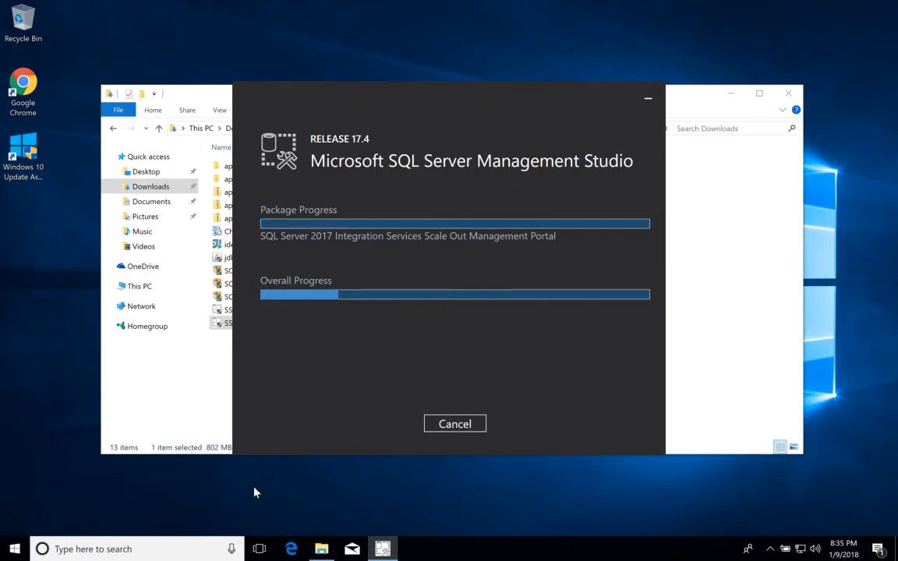
Try to launch SQL Server 2016 Configuration Manager from the installed apps and dismiss its permission request.
click(13, 550)
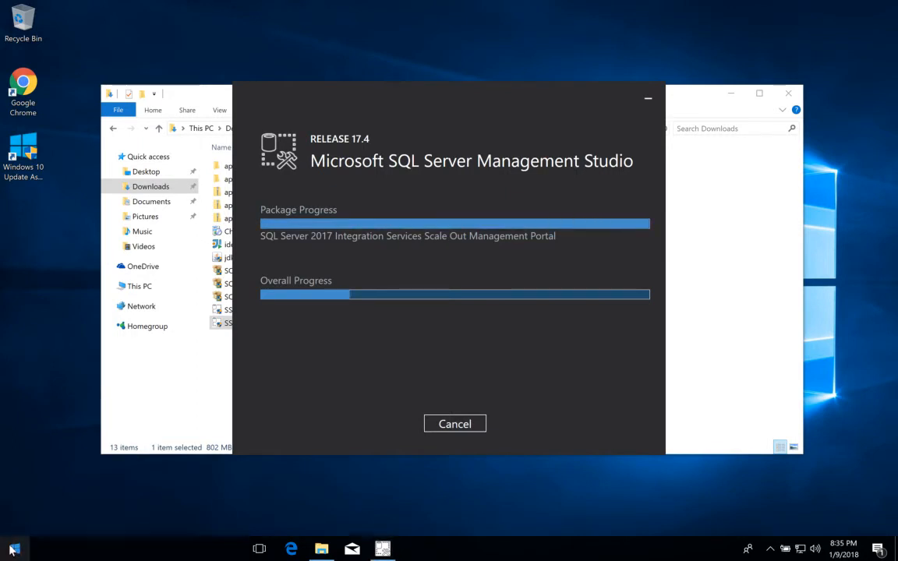
scroll(121, 469, down, 3)
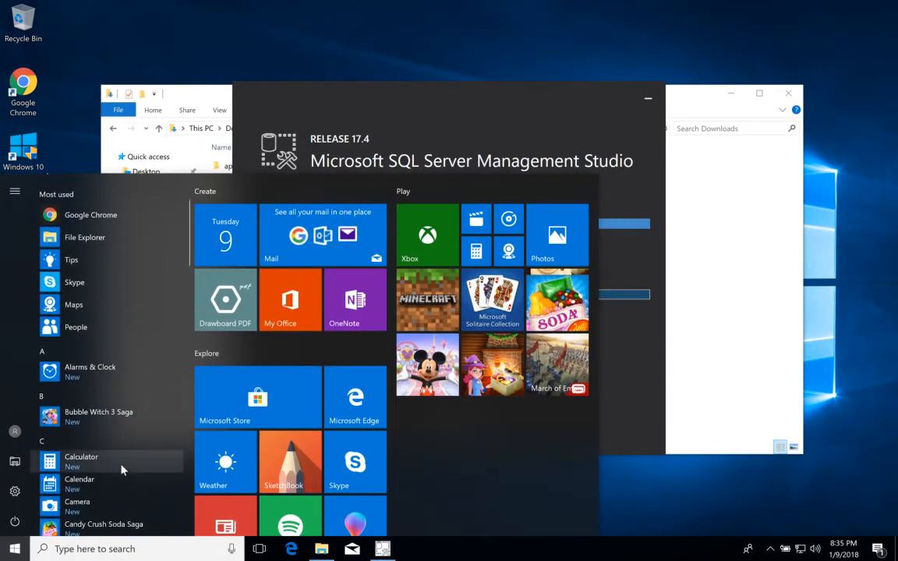
scroll(121, 469, down, 10)
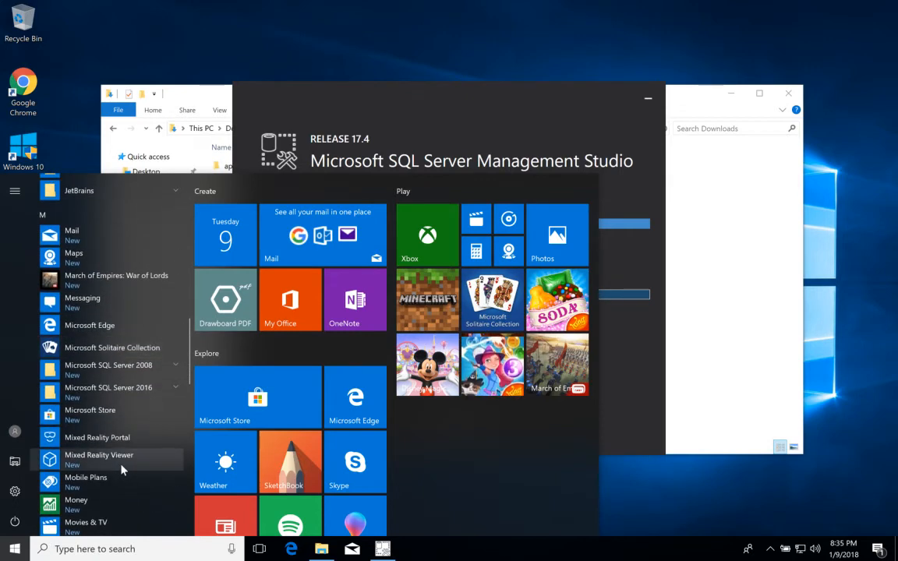
scroll(121, 470, down, 1)
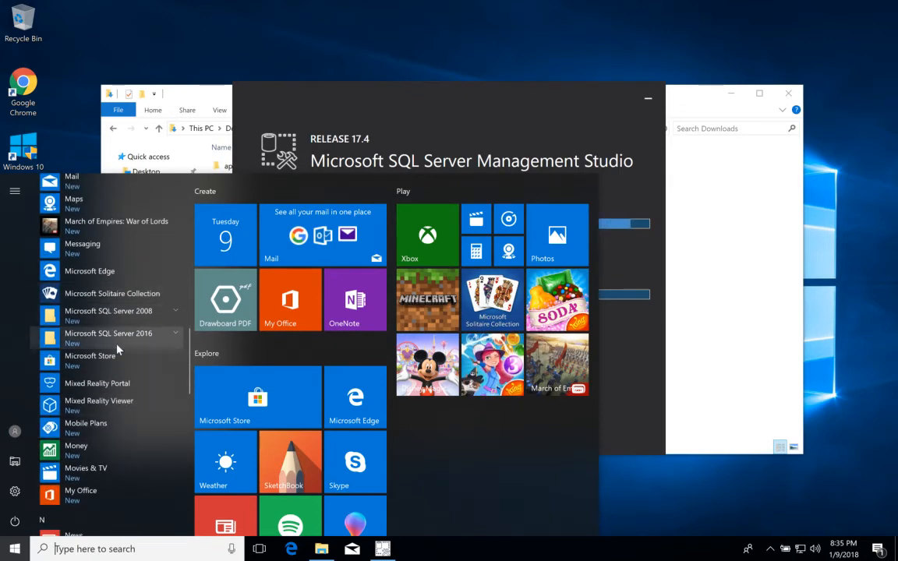
click(117, 345)
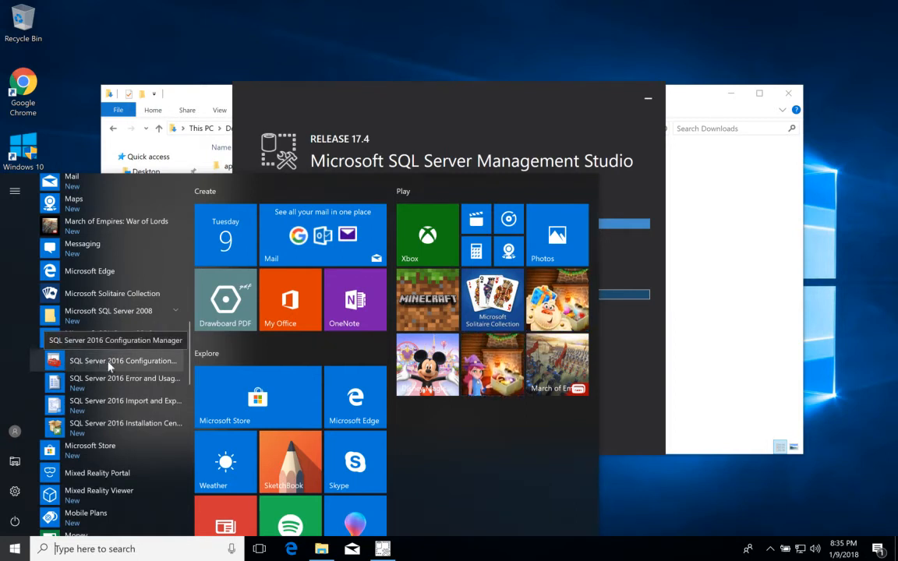
click(106, 369)
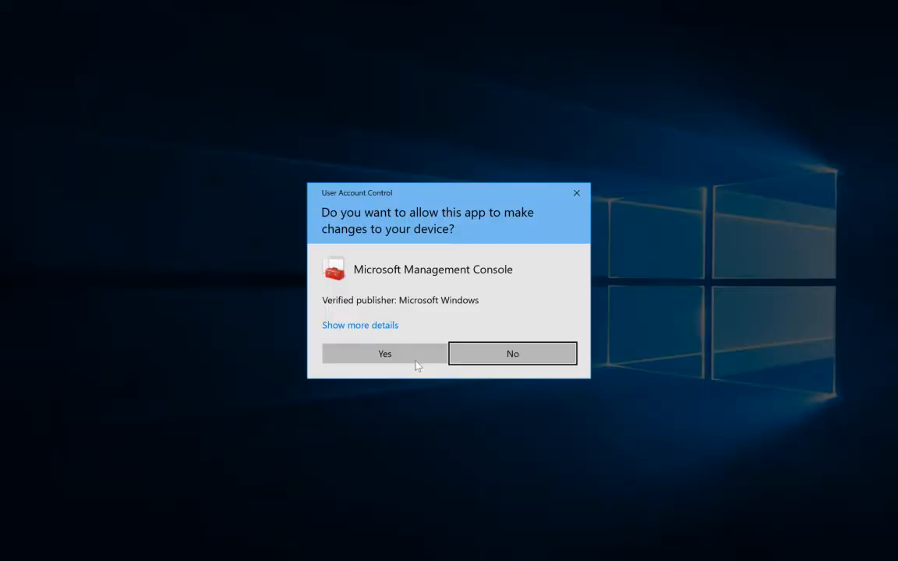
click(577, 194)
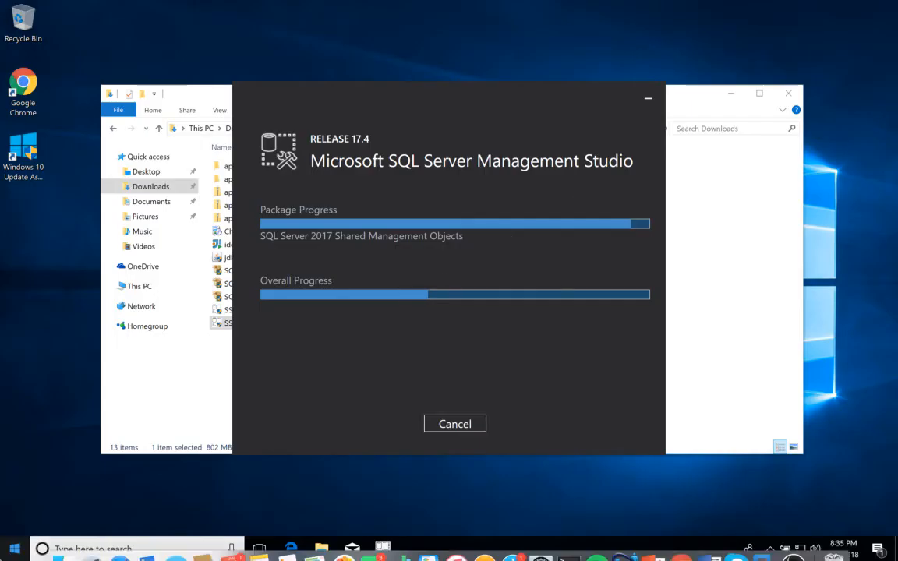
Run SQL Server 2016 Configuration Manager as administrator from the installed apps and allow it to make changes.
click(14, 549)
scroll(80, 452, down, 10)
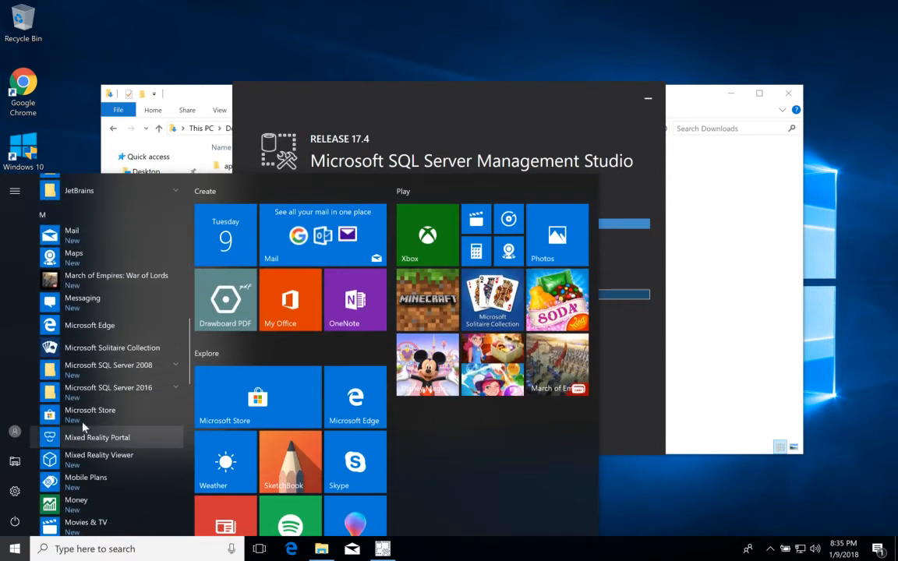
click(82, 392)
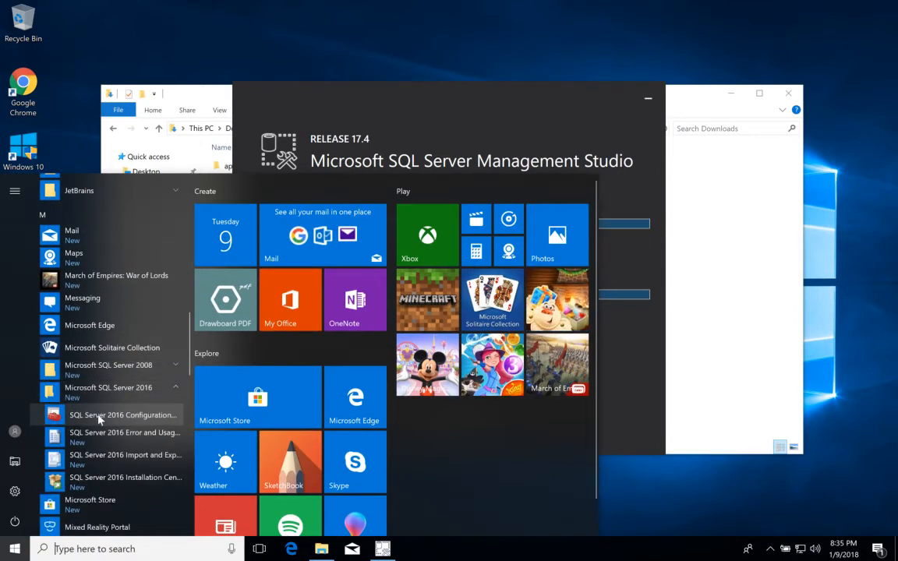
right_click(98, 418)
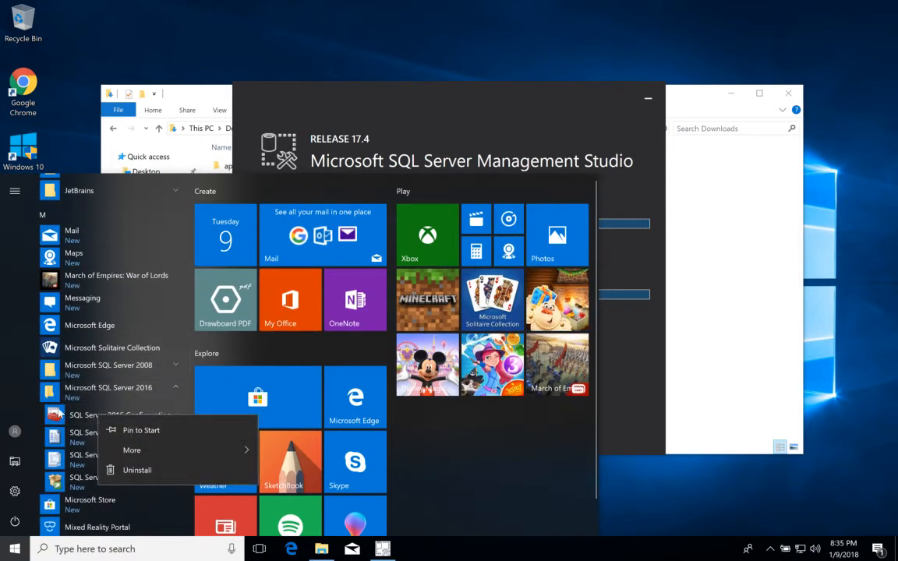
mouse_move(141, 451)
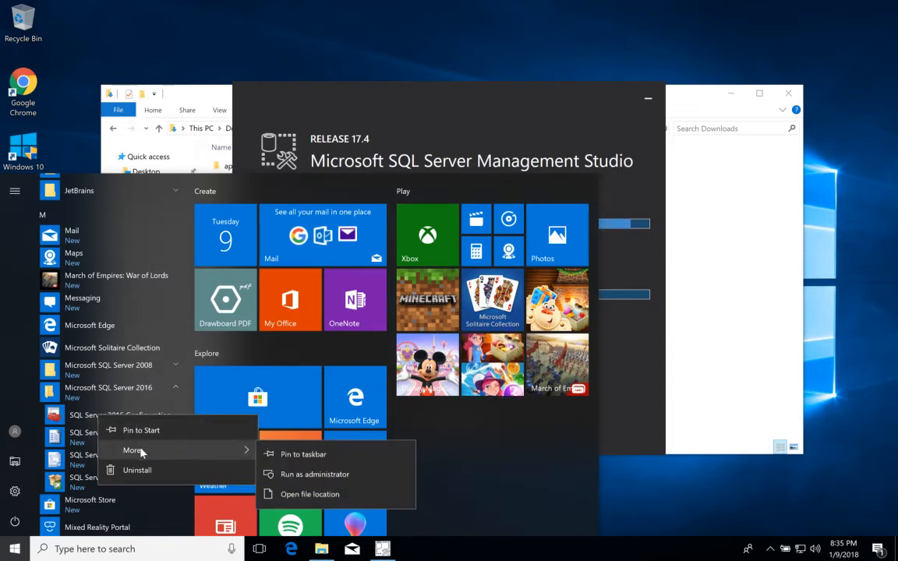
click(298, 482)
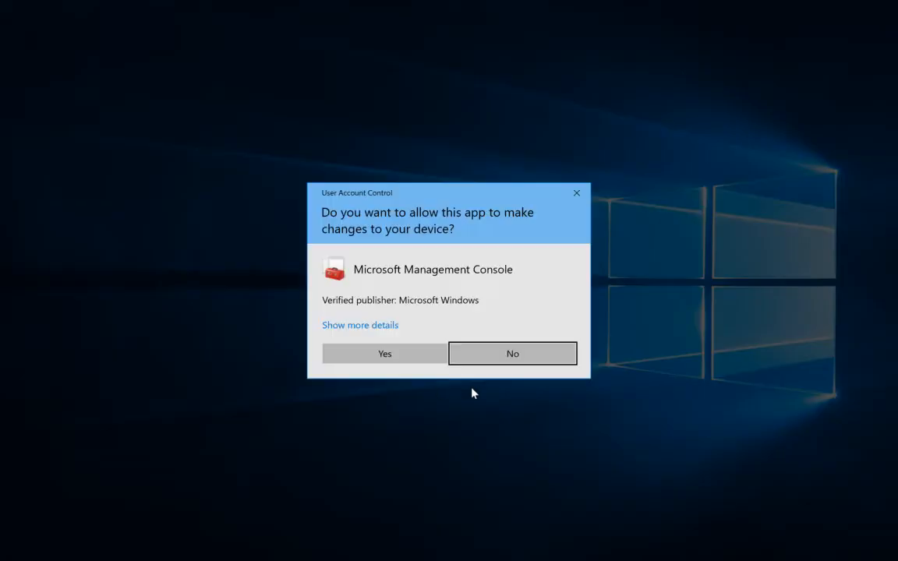
click(421, 361)
key(ctrl+Left)
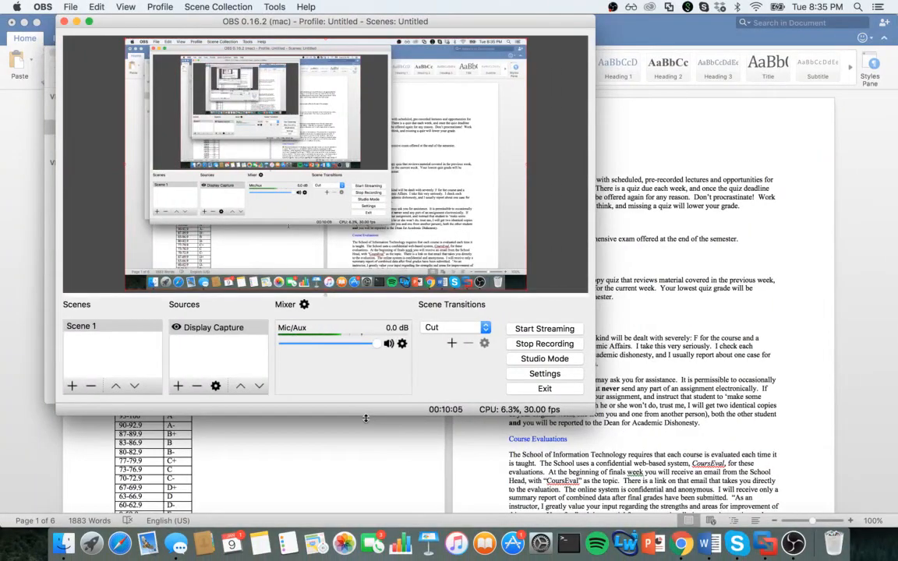
key(ctrl+Right)
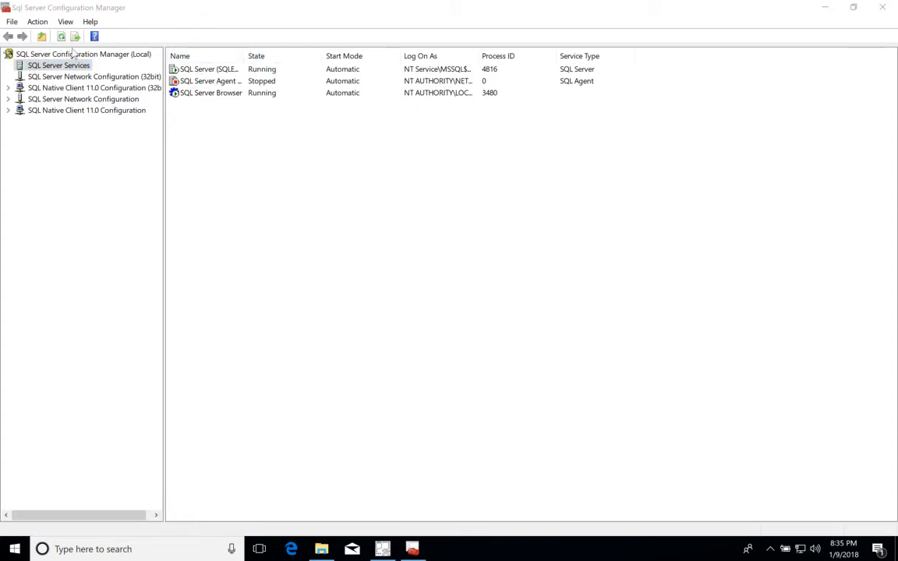
Show the SQL Server Services list and widen the tree pane and the Name column to read the full service names.
click(35, 54)
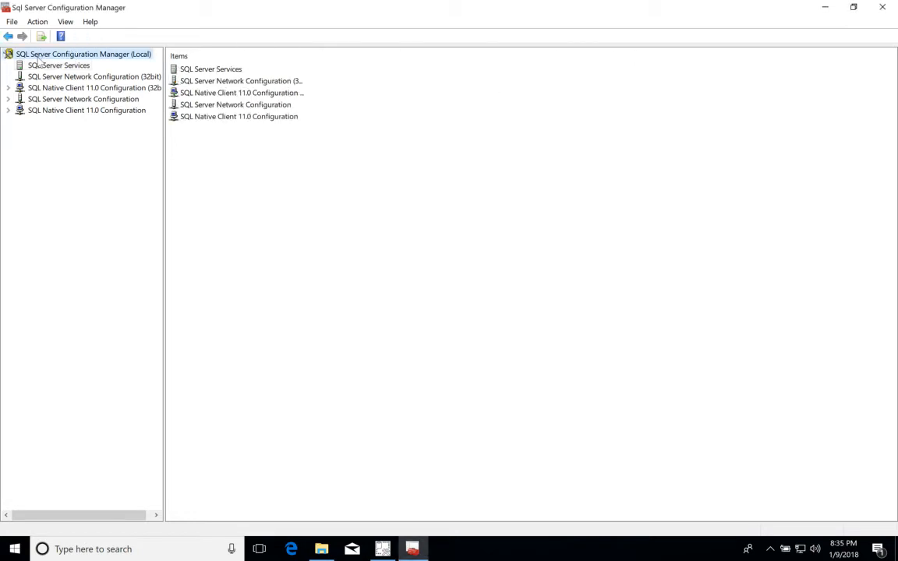
click(44, 65)
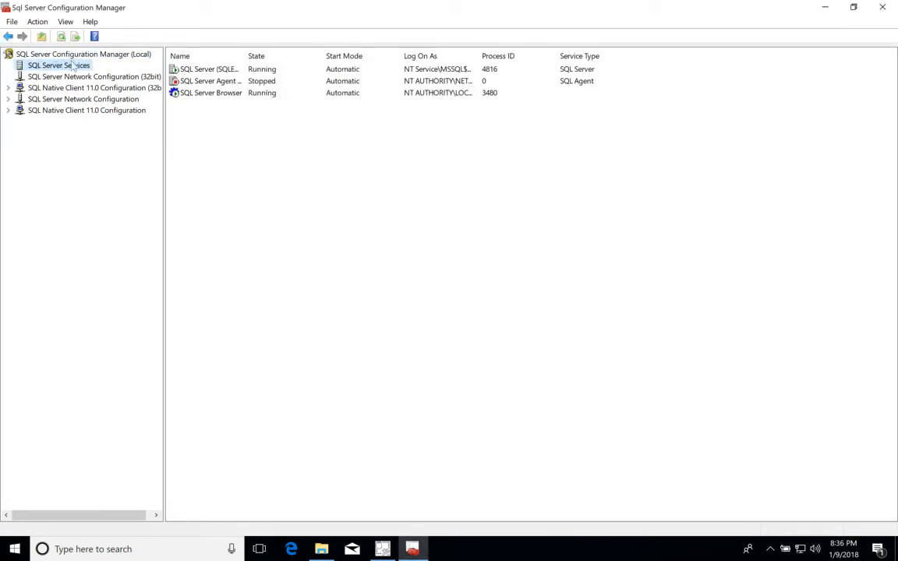
drag(164, 71, 245, 71)
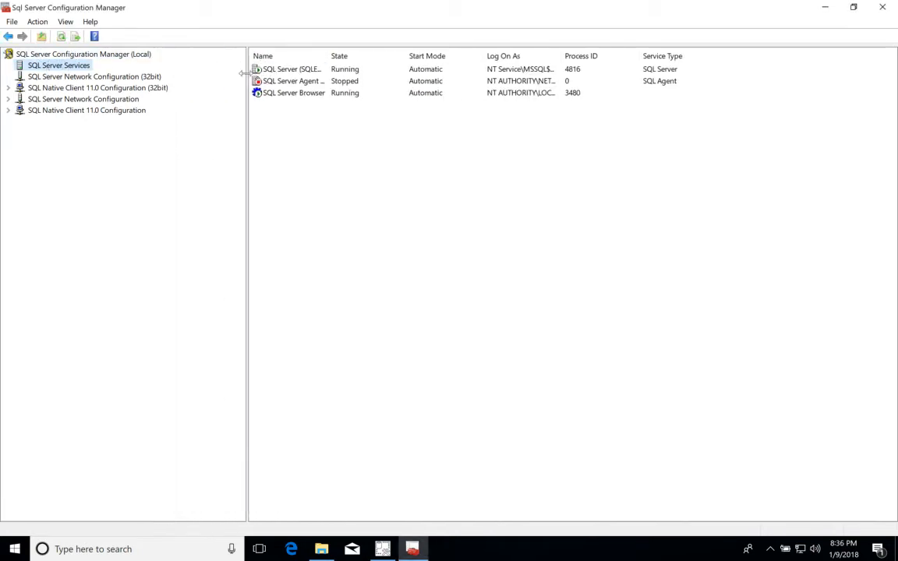
drag(325, 52, 590, 94)
click(265, 69)
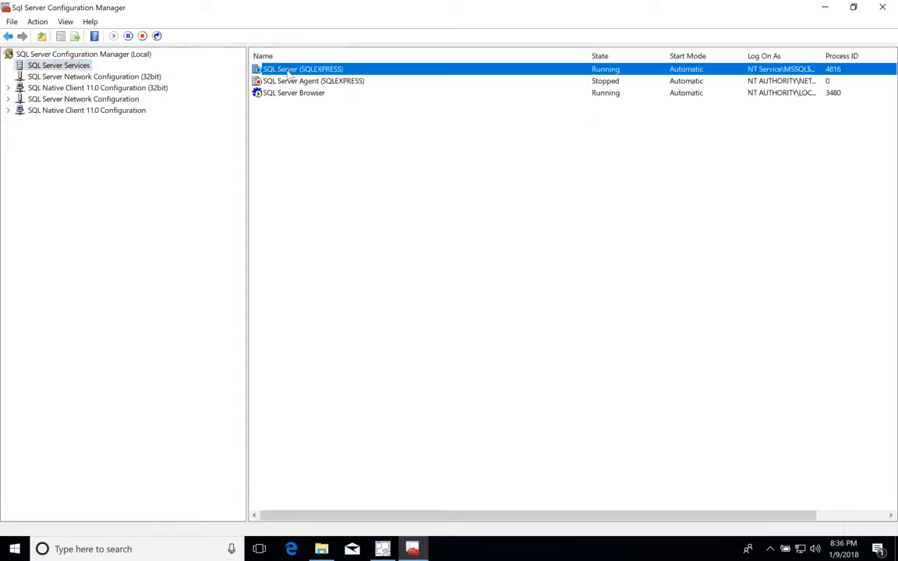
click(316, 93)
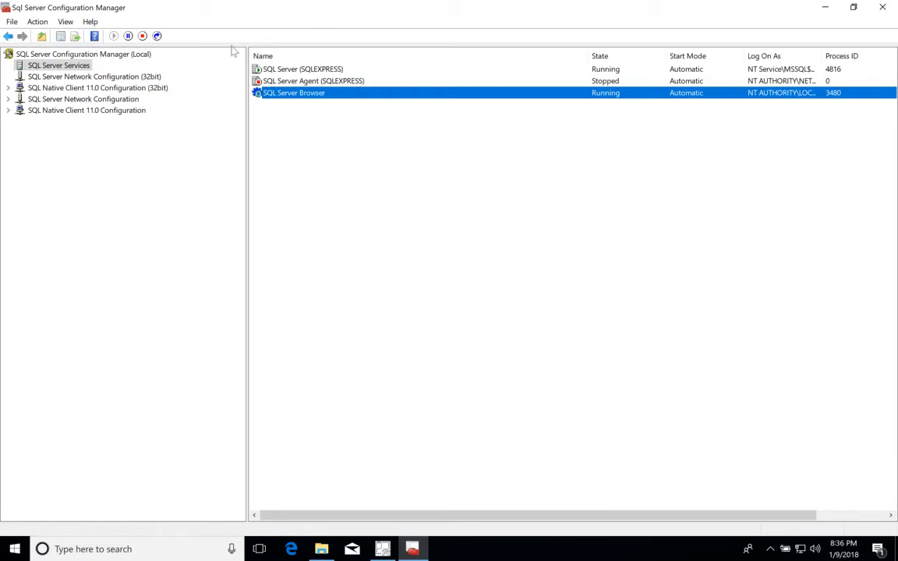
drag(247, 53, 198, 52)
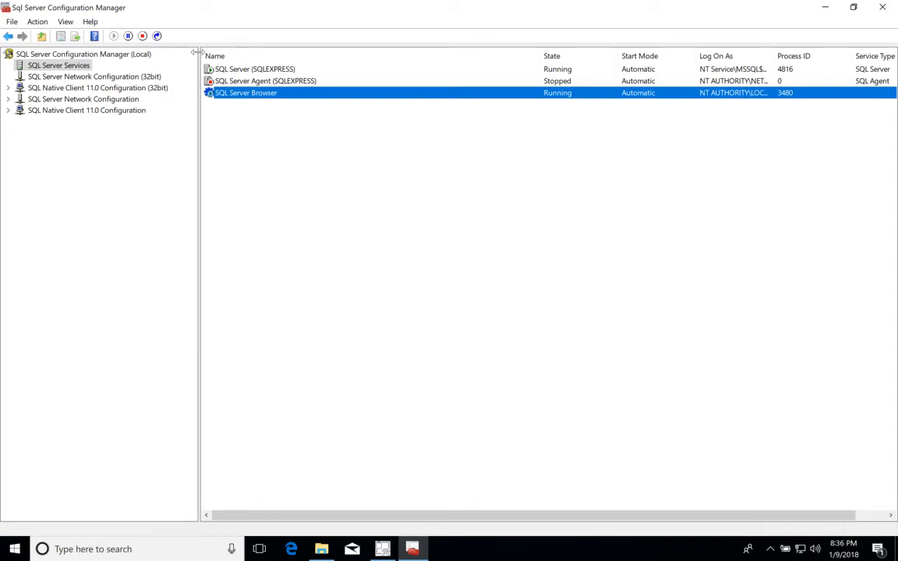
Check which control commands are available for the SQL Server (SQLEXPRESS) service, leaving it as it is.
click(256, 72)
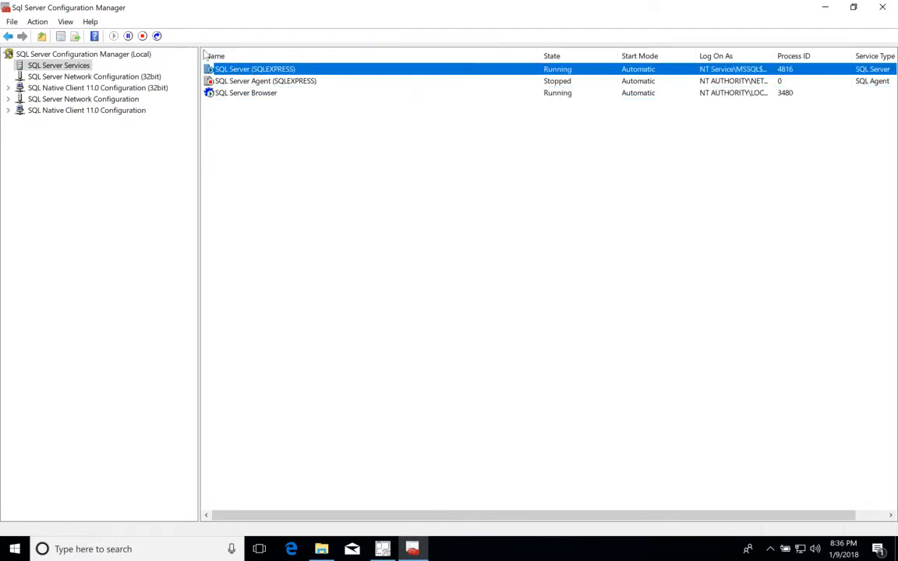
right_click(249, 72)
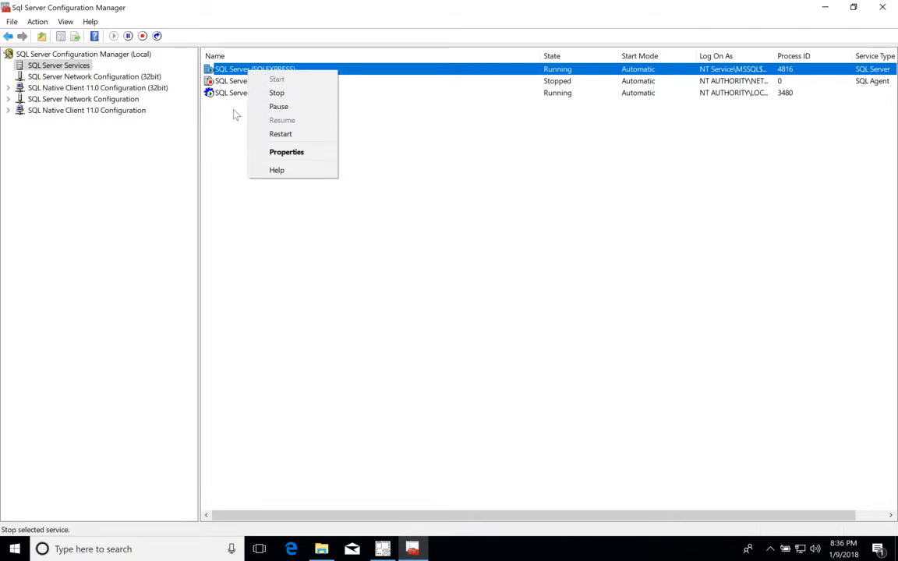
click(232, 145)
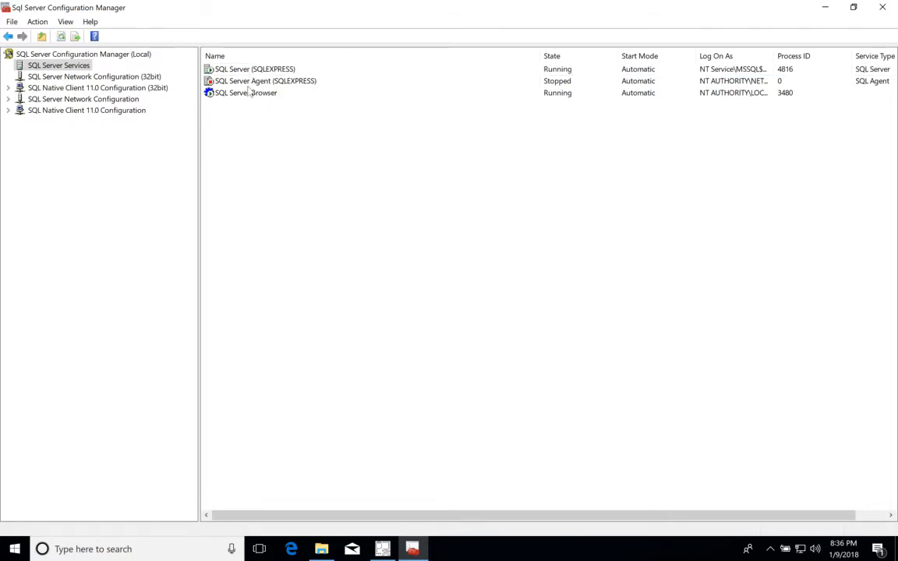
Check which control commands are available for the SQL Server Browser service, without starting or stopping it.
click(227, 81)
click(247, 94)
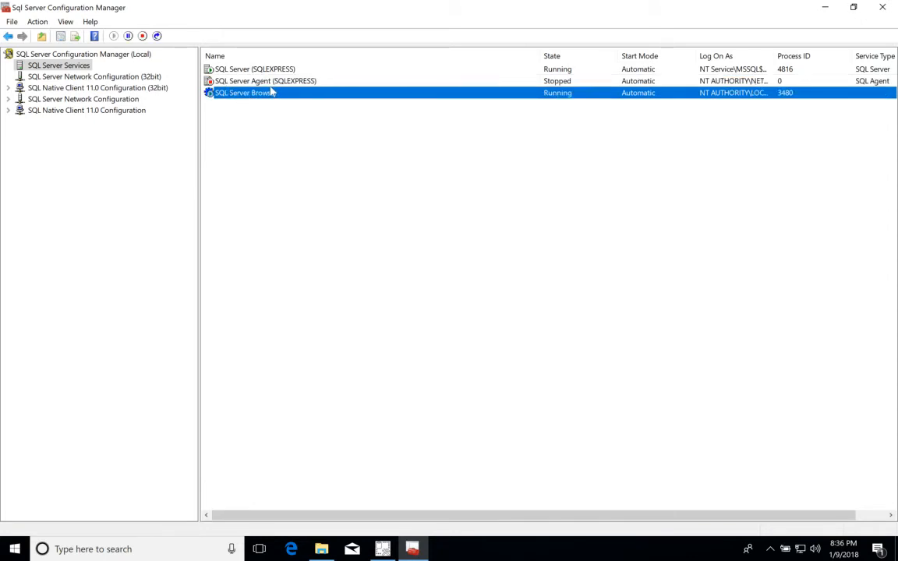
right_click(253, 97)
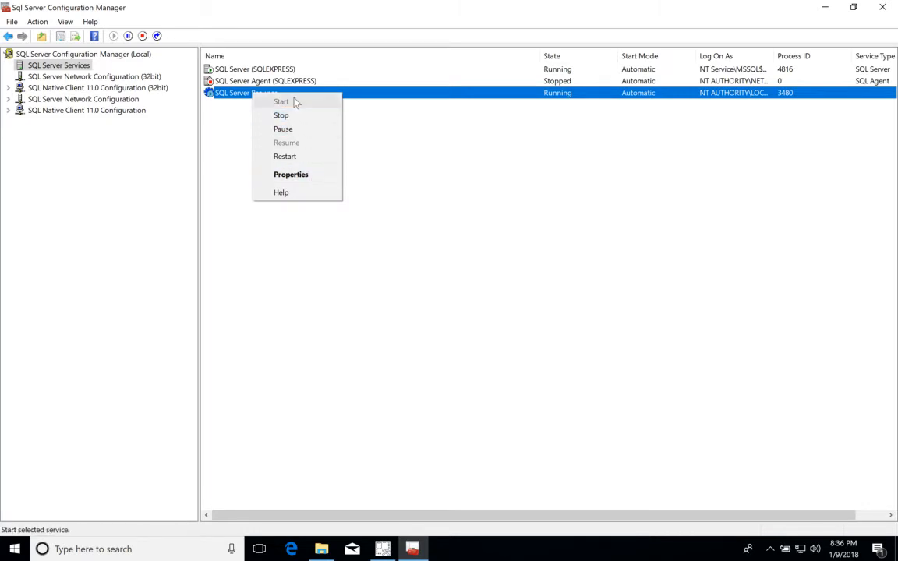
click(363, 152)
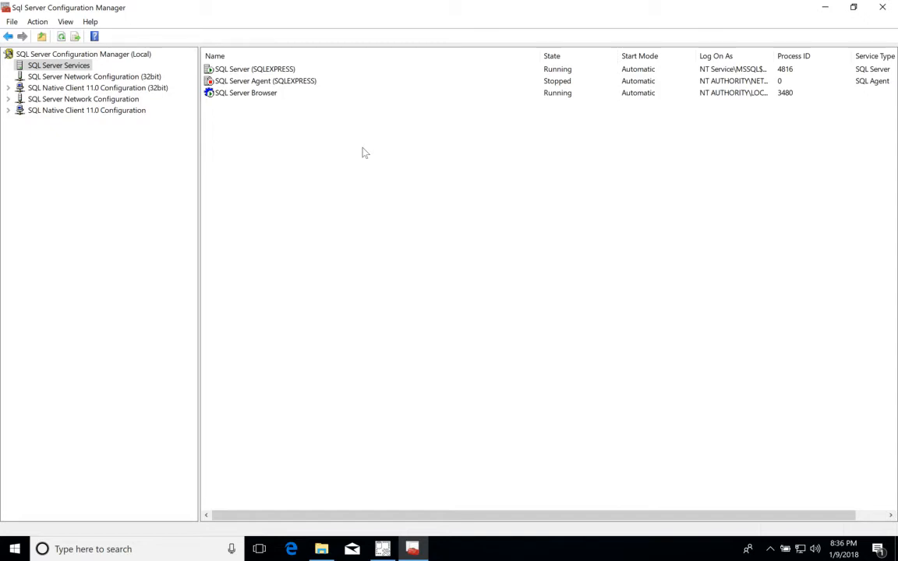
click(239, 95)
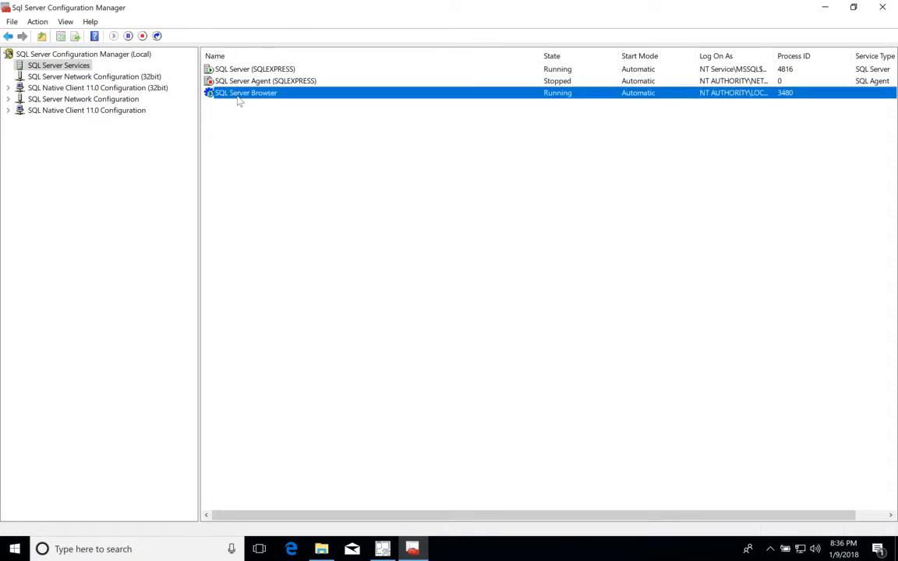
right_click(239, 97)
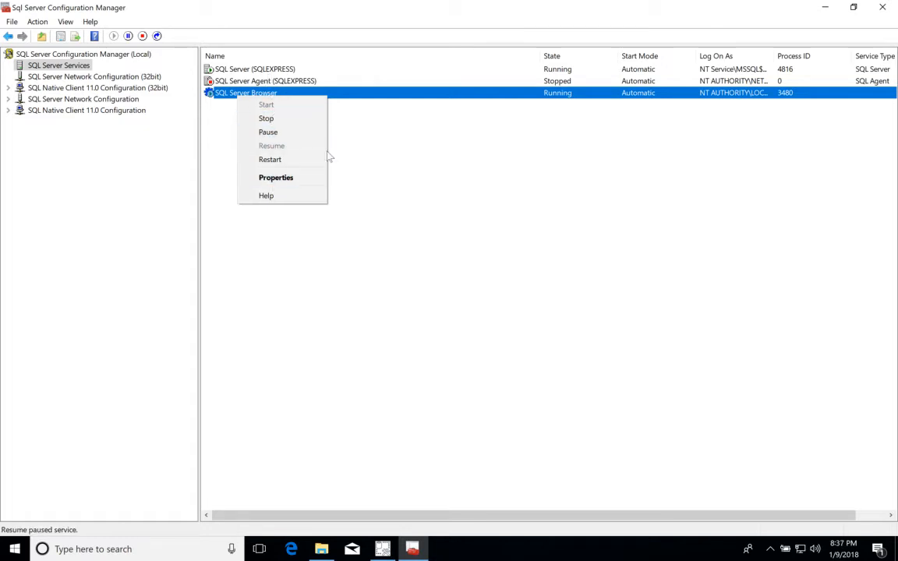
click(406, 209)
click(406, 209)
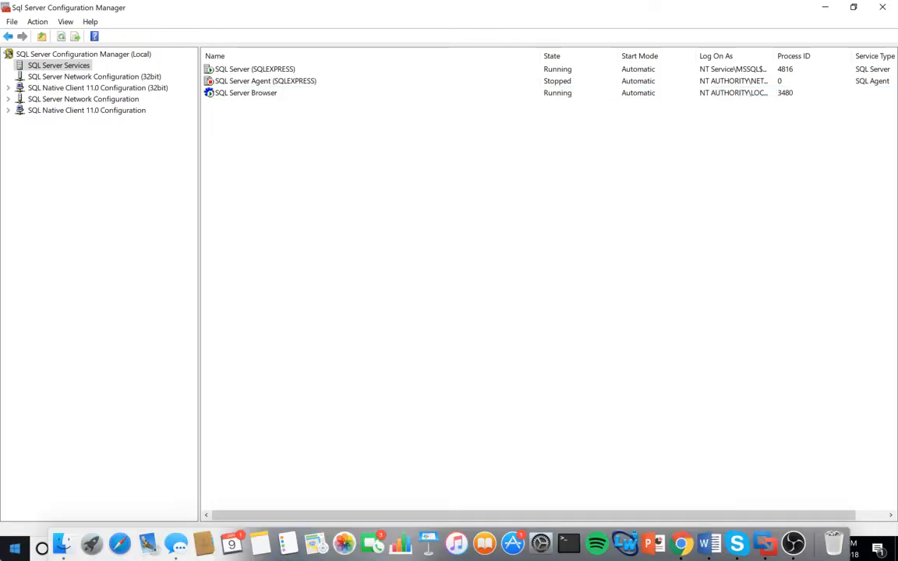
Search Windows for "servi" and run the Services desktop app as administrator.
click(15, 549)
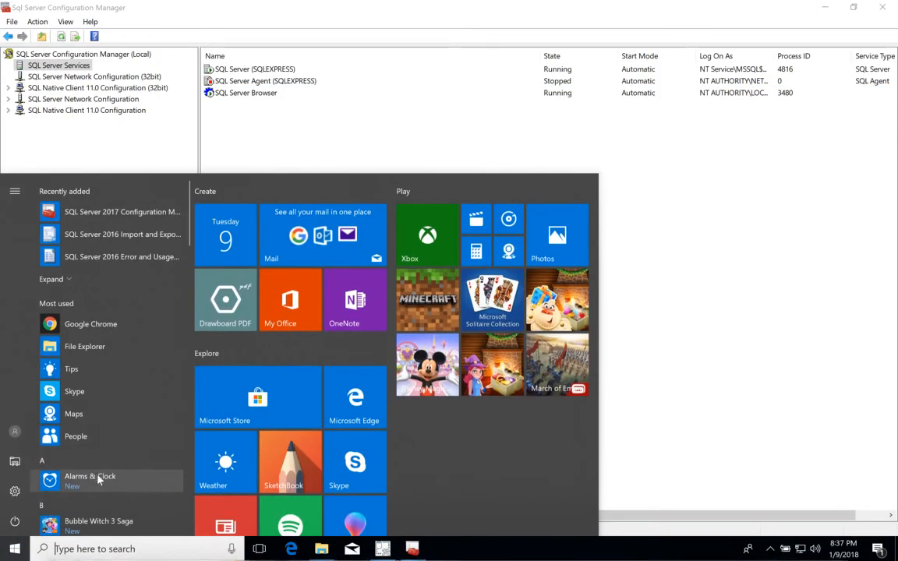
text(s)
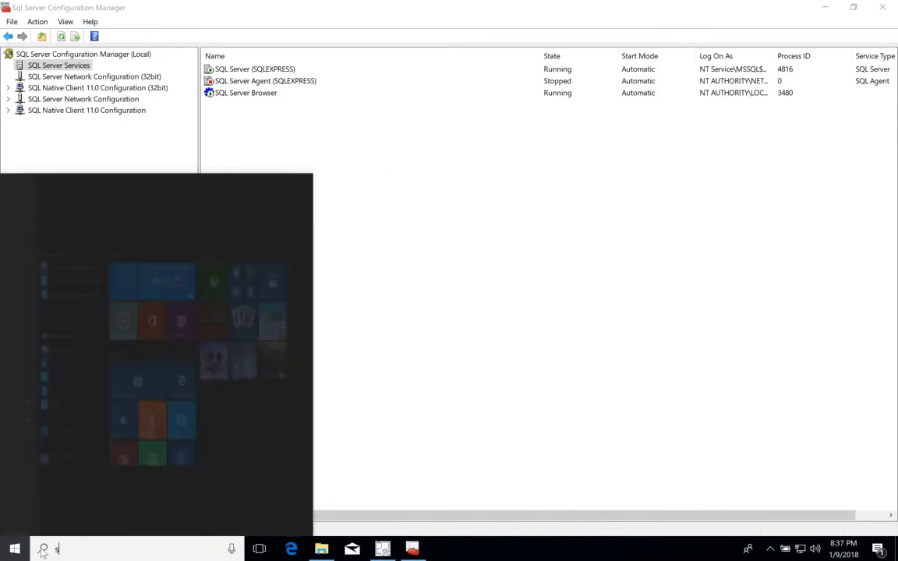
text(ervi)
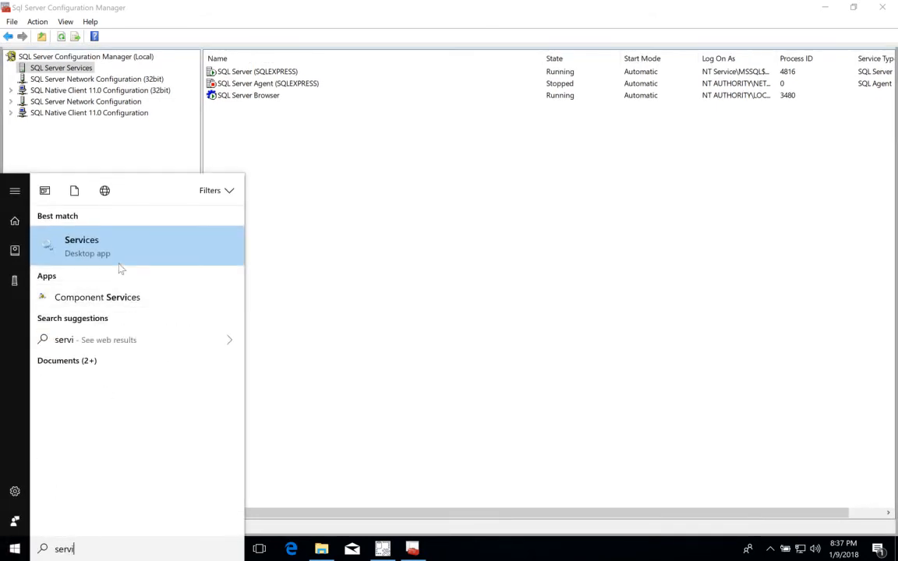
right_click(95, 246)
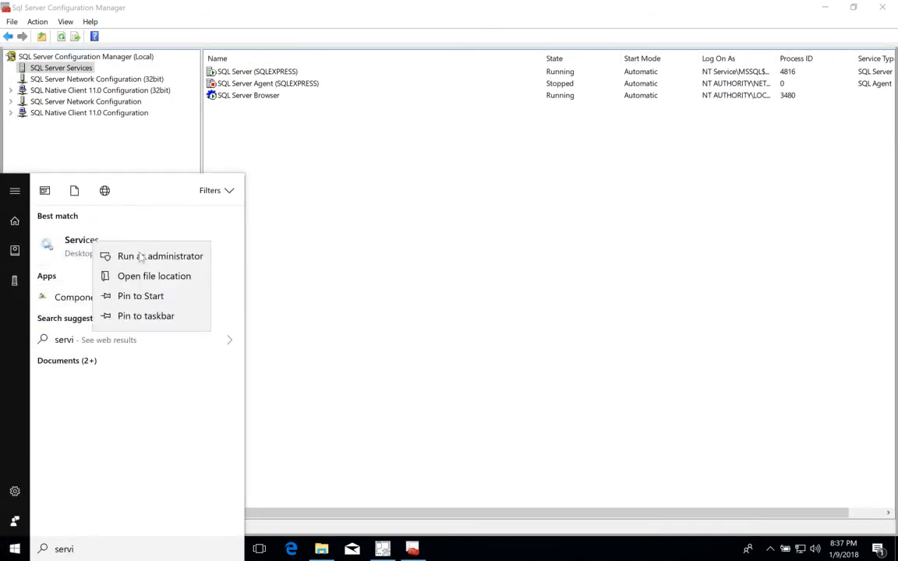
click(144, 260)
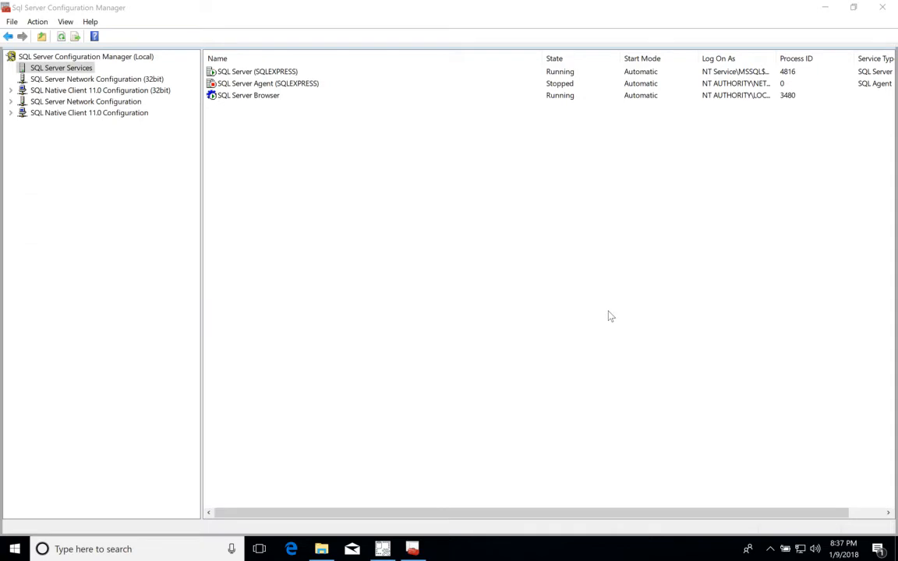
Set the startup type of the SQL Server Browser service to Automatic in its properties and accept the settings.
scroll(369, 345, down, 13)
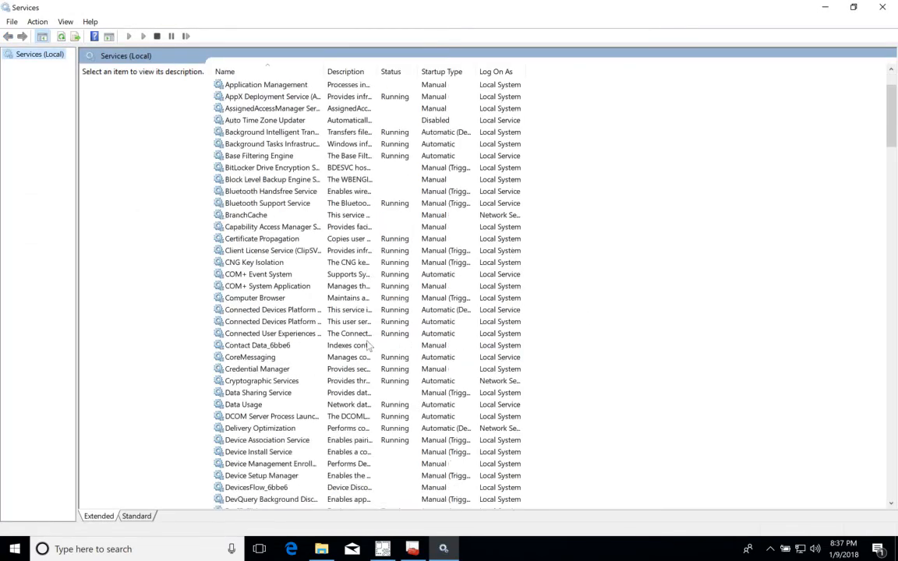
scroll(369, 345, down, 20)
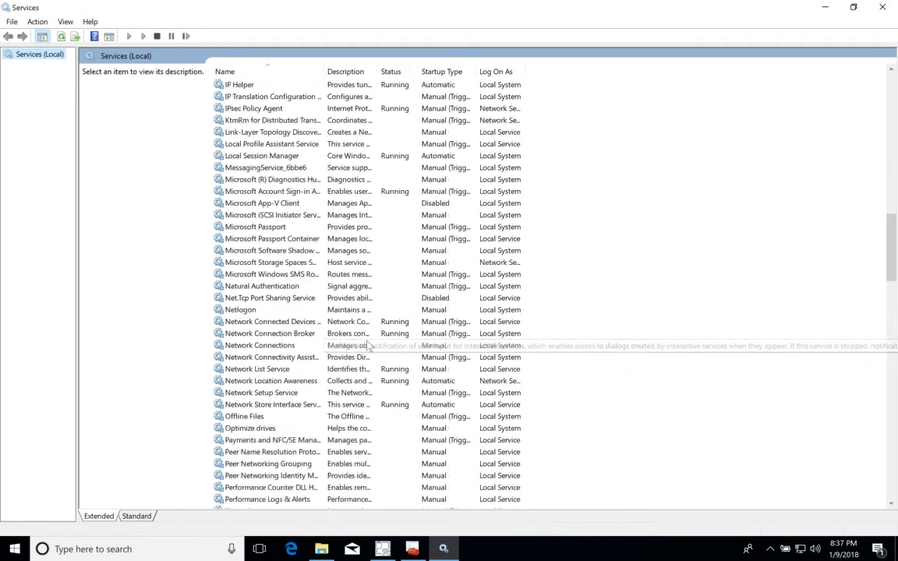
scroll(369, 346, down, 5)
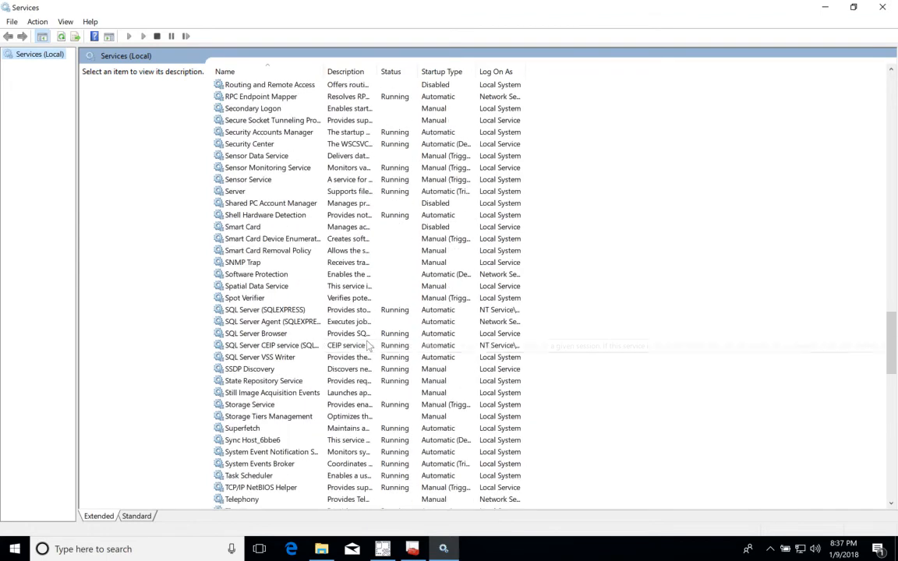
click(285, 334)
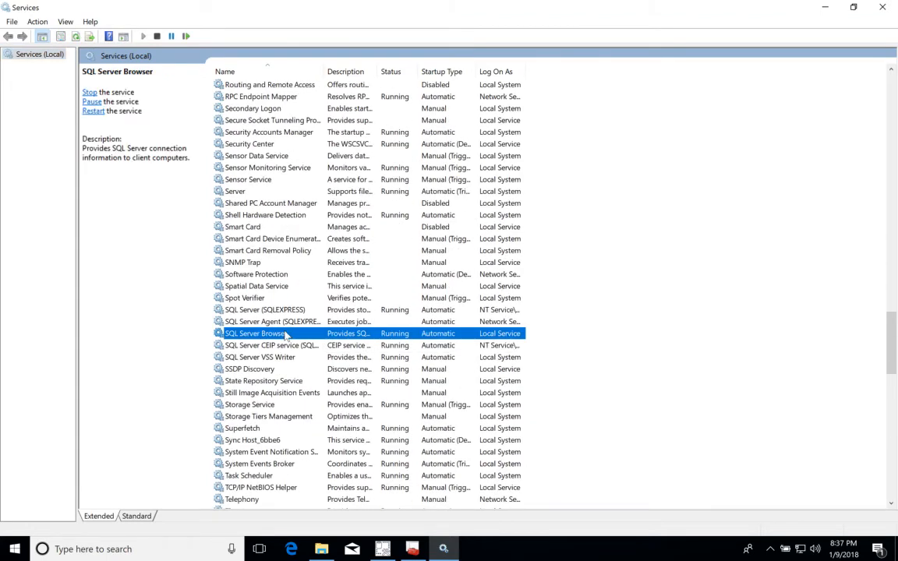
right_click(286, 333)
click(337, 452)
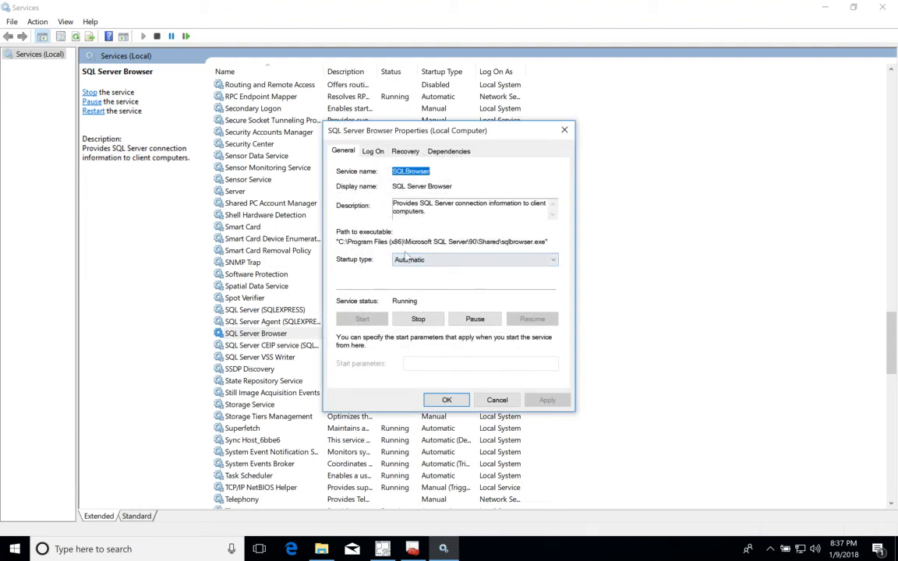
click(407, 259)
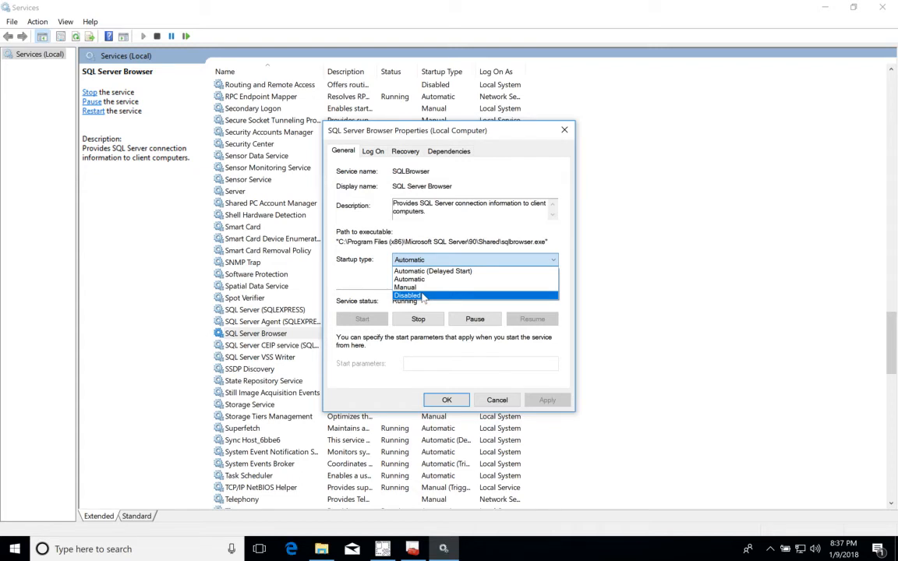
click(409, 279)
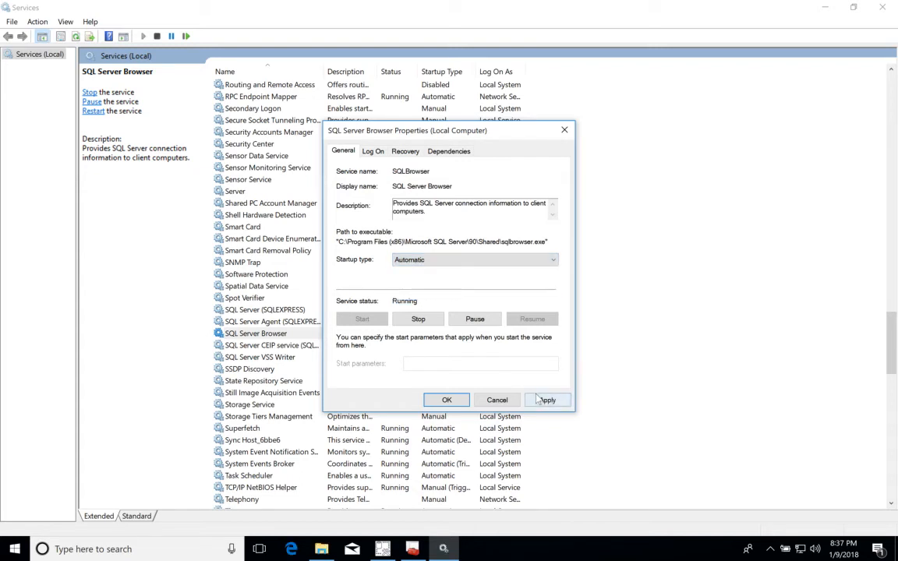
click(447, 400)
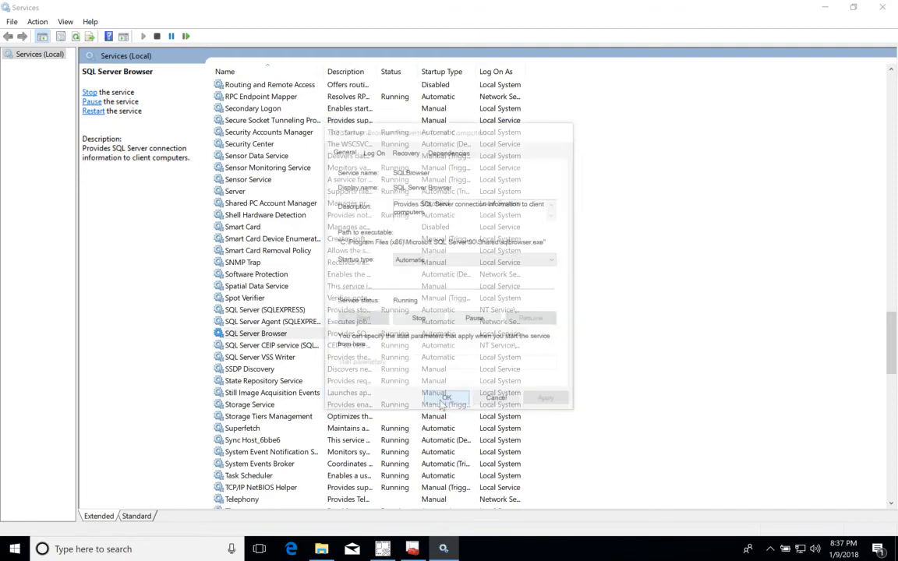
Check the control commands of the SQL Server Browser service and refresh the services list in SQL Server Configuration Manager.
right_click(274, 335)
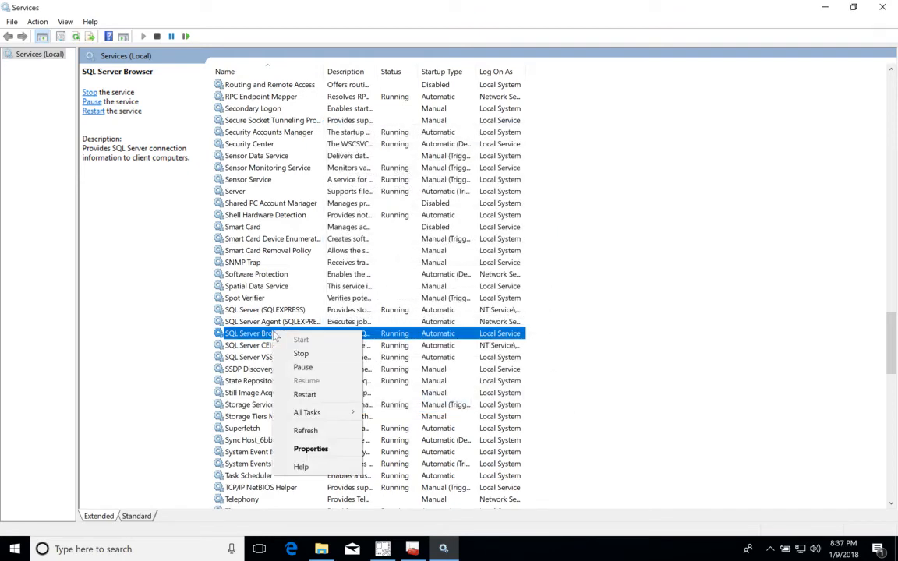
click(155, 386)
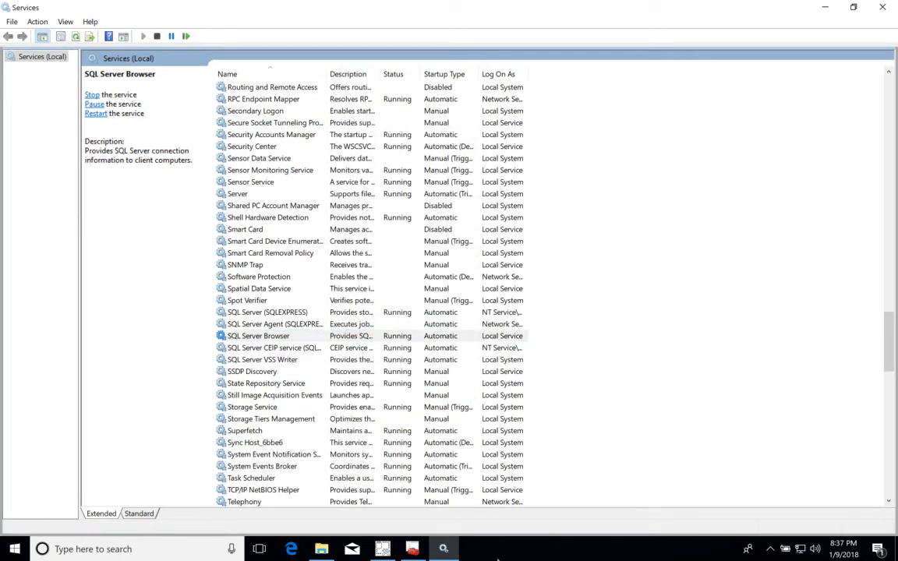
click(413, 549)
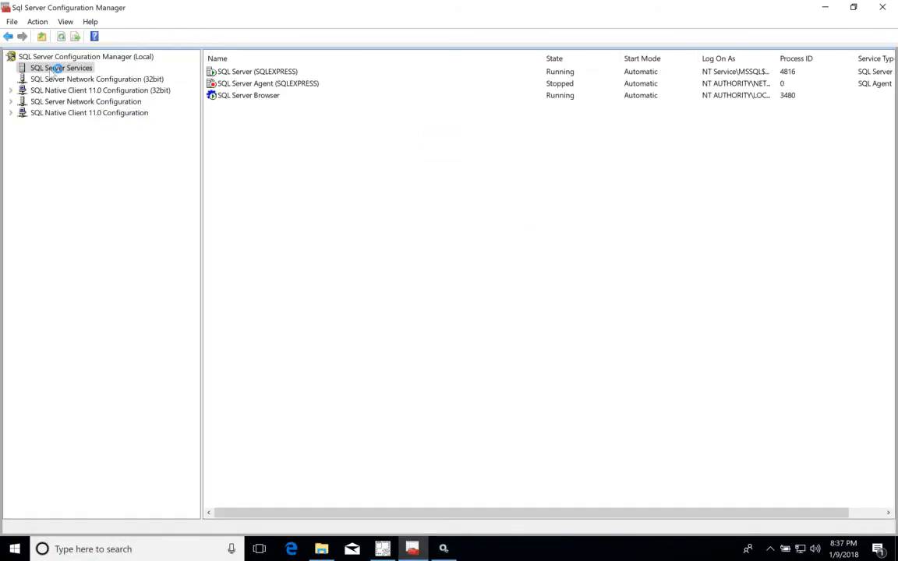
click(61, 38)
Bring up the completed Microsoft SQL Server Management Studio 17.4 setup and close it.
mouse_move(382, 549)
click(382, 514)
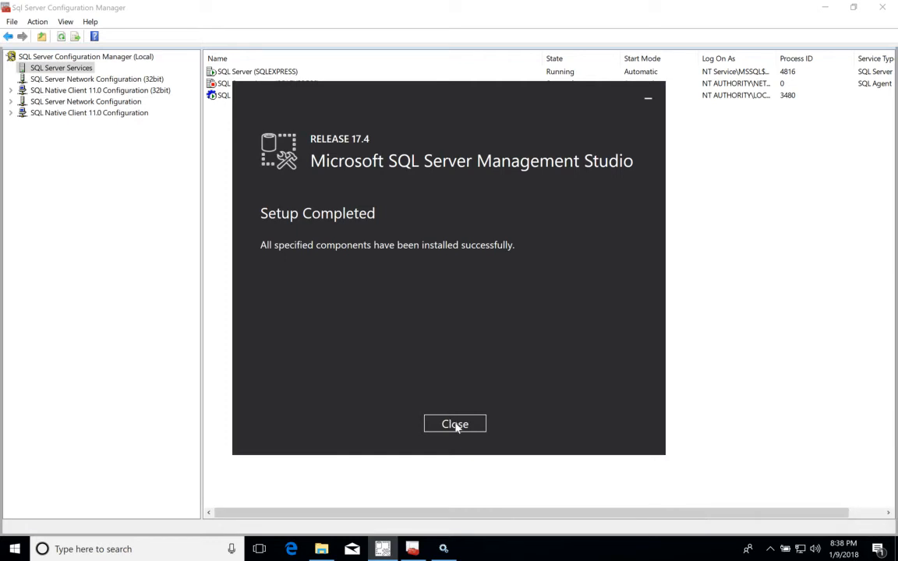
click(455, 424)
Launch Microsoft SQL Server Management Studio 17 from the Microsoft SQL Server Tools 17 program folder.
key(super)
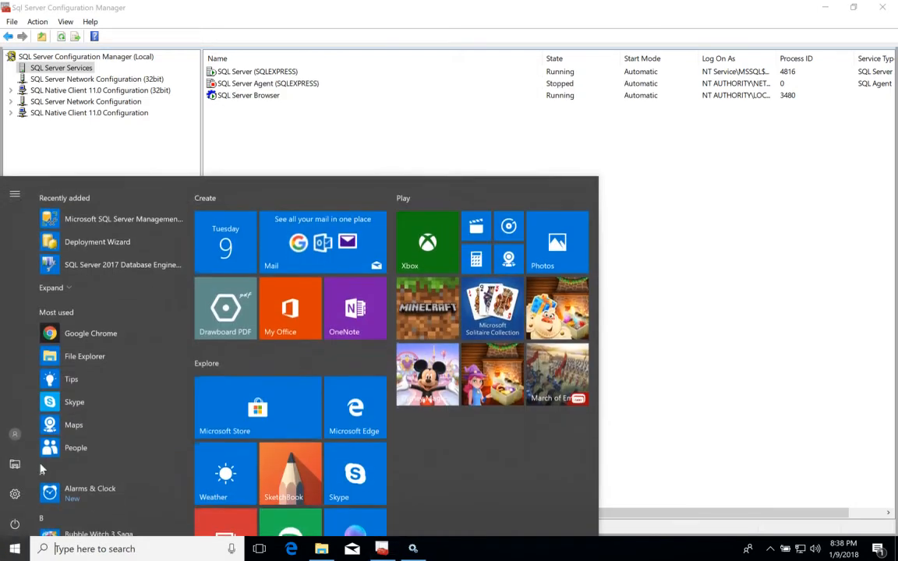
scroll(96, 404, down, 10)
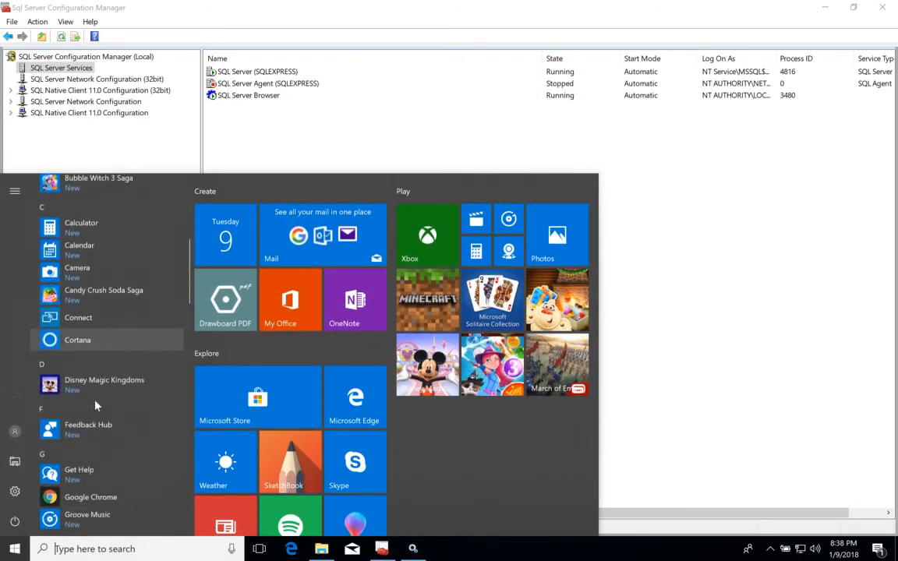
scroll(96, 405, down, 5)
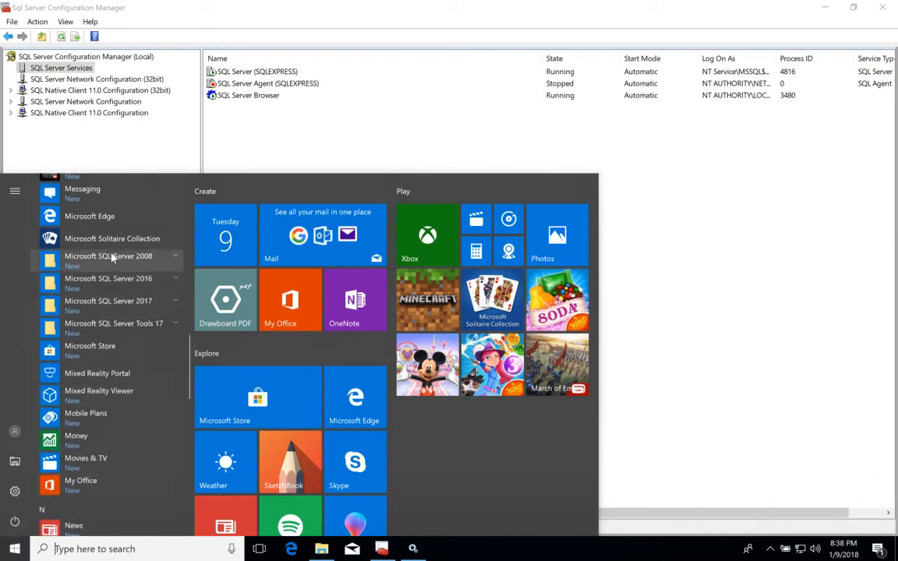
click(120, 331)
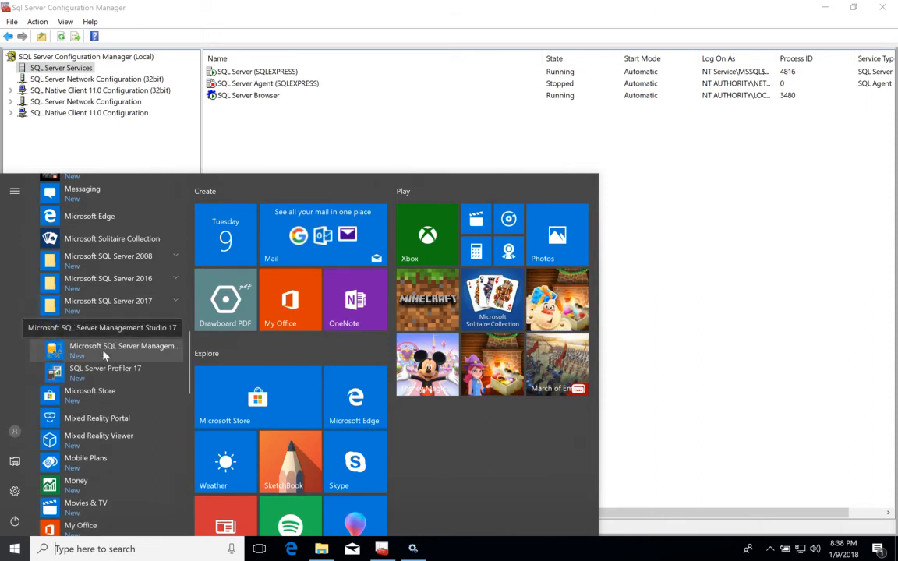
click(105, 355)
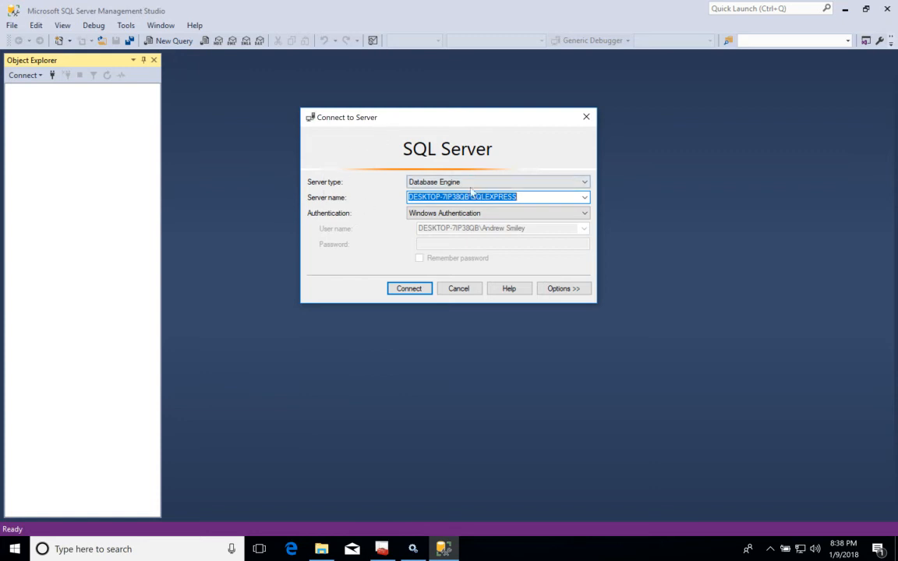
Examine the server type and the server name proposed for the new server connection.
click(449, 184)
click(436, 195)
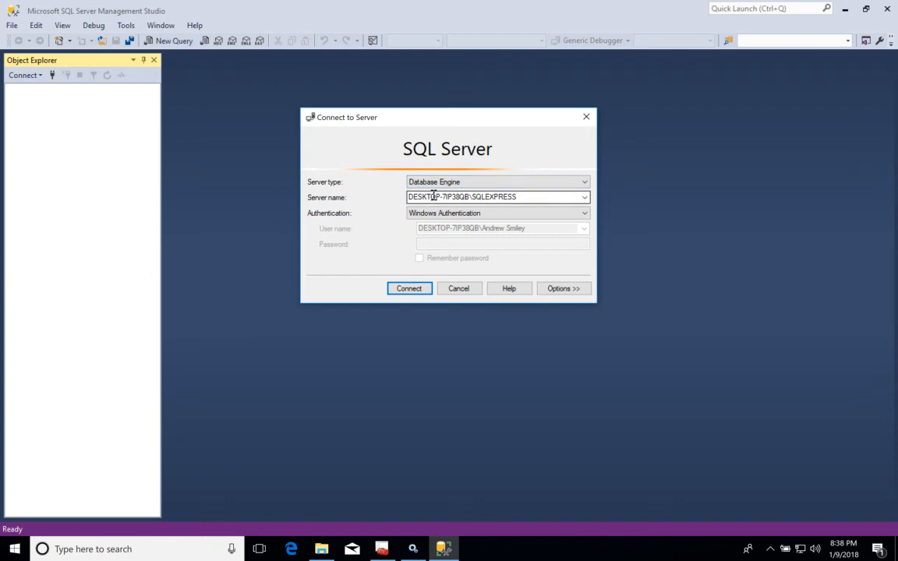
double_click(433, 197)
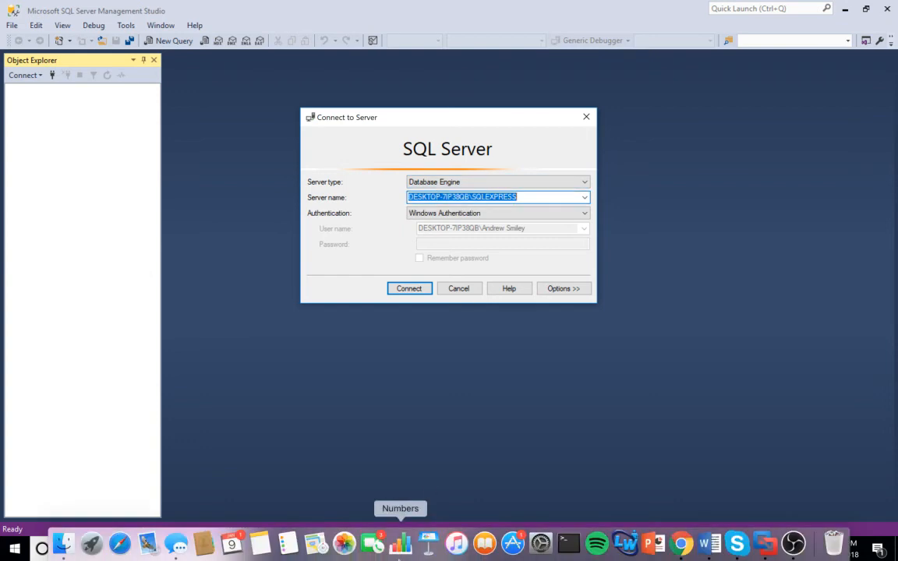
mouse_move(399, 558)
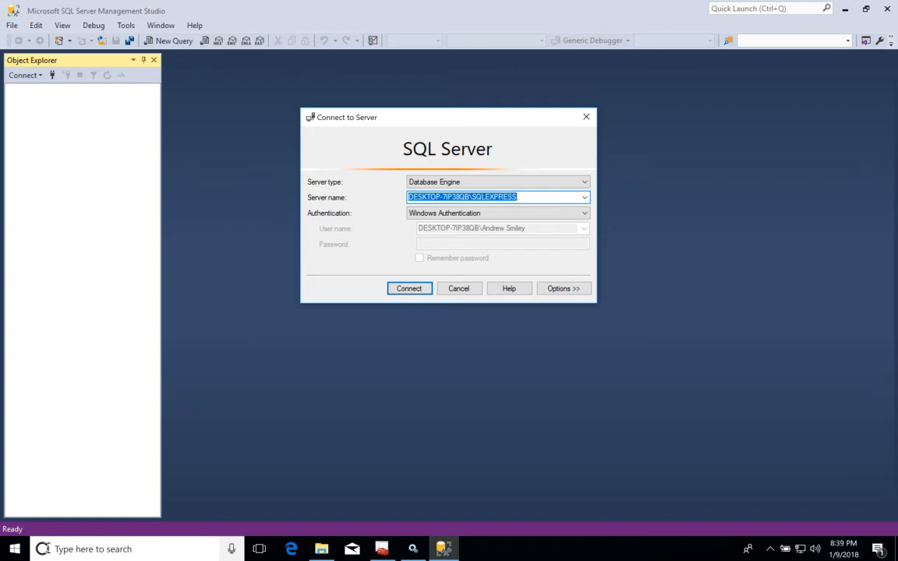
Open a Command Prompt with cmd, run the hostname command and copy the returned computer name.
key(super)
click(818, 402)
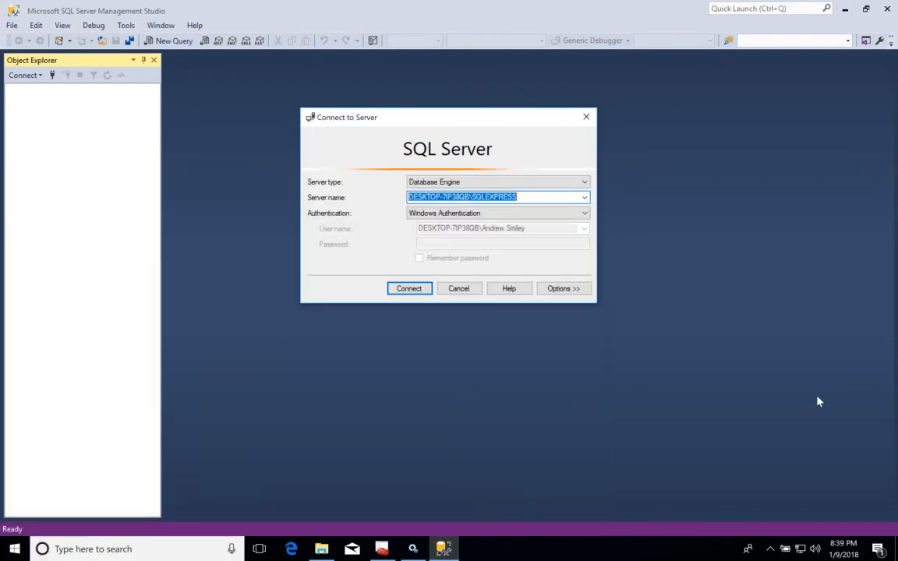
key(super+r)
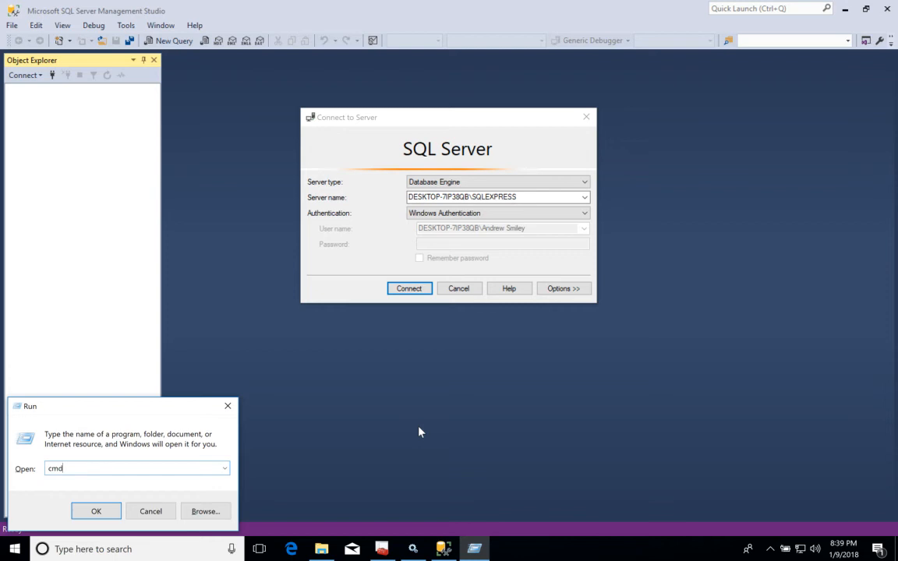
key(Return)
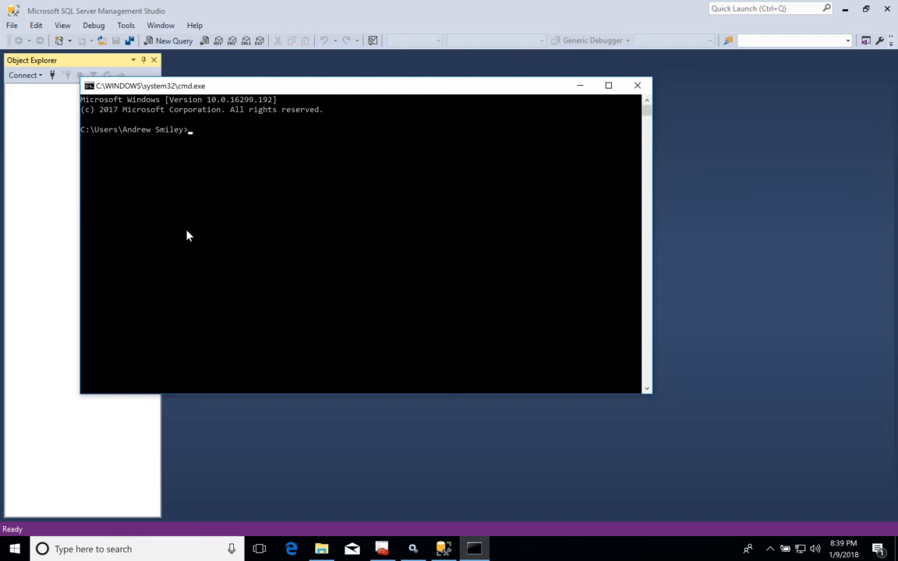
text(hostname)
key(Return)
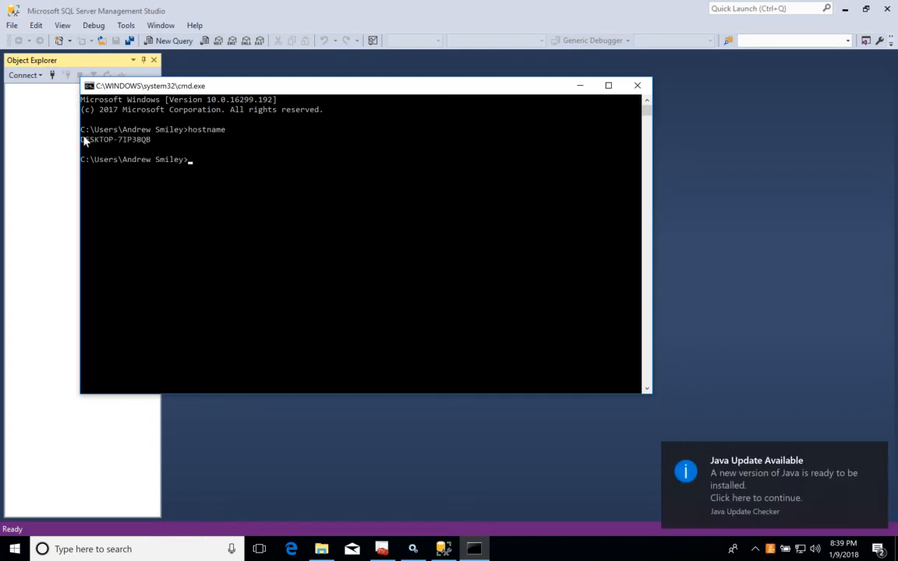
drag(82, 143, 150, 147)
key(ctrl+c)
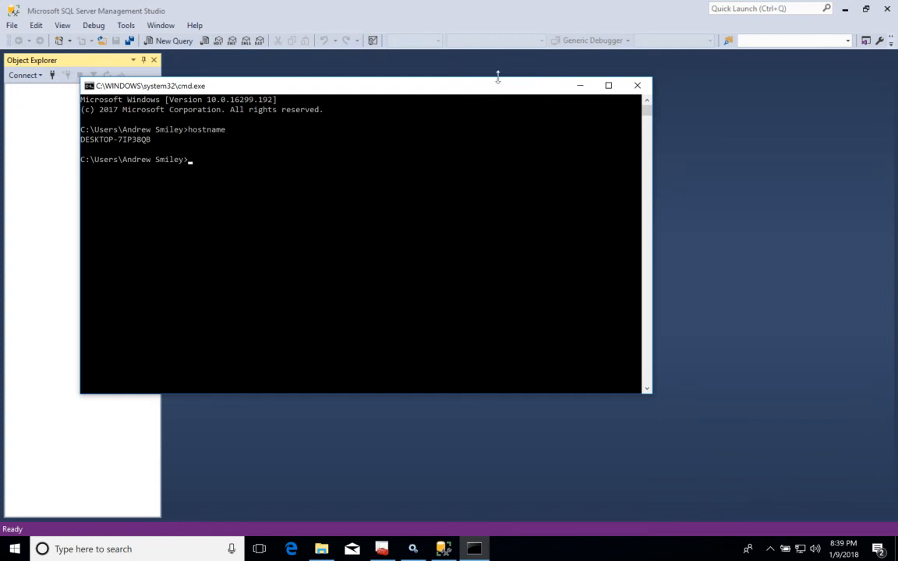
Connect to the Database Engine server DESKTOP-7IP38QB\SQLEXPRESS using Windows Authentication.
drag(476, 90, 585, 302)
click(333, 117)
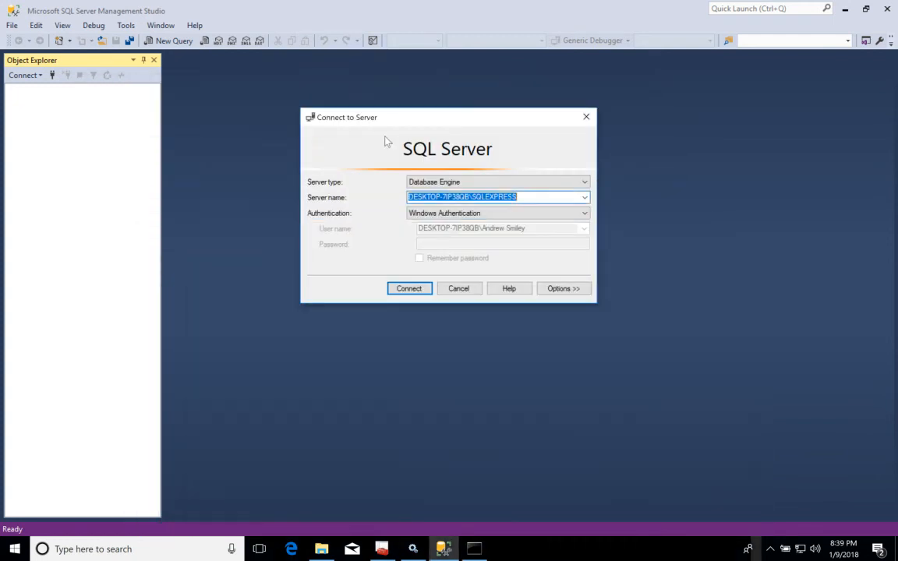
click(461, 198)
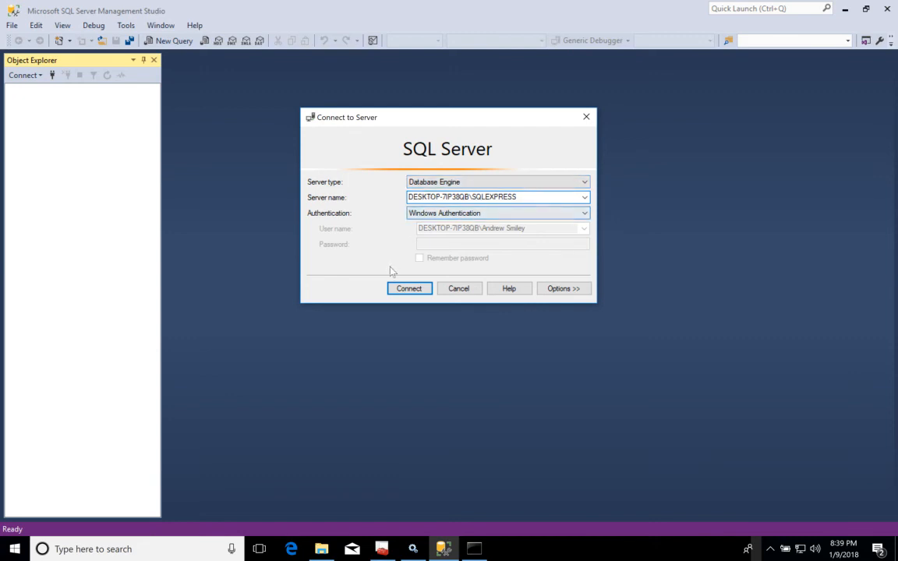
click(444, 214)
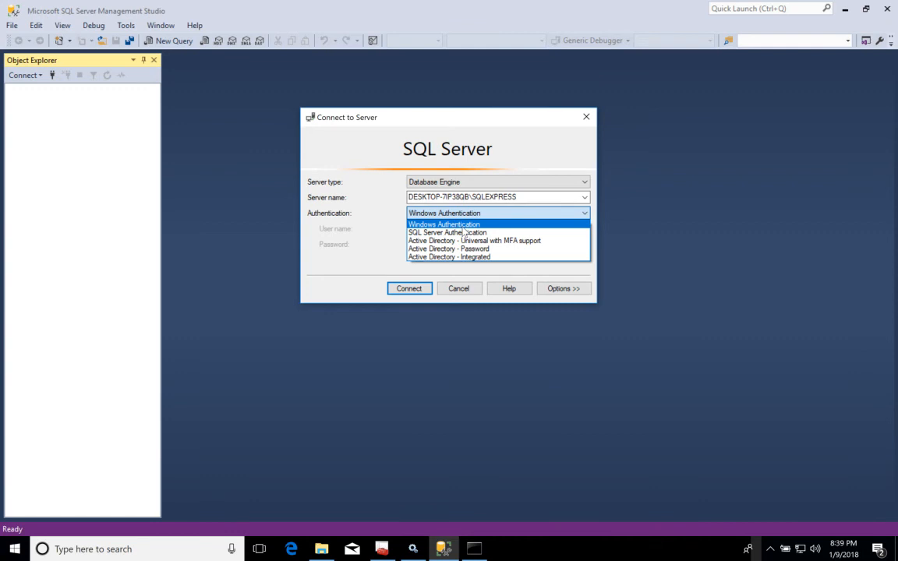
click(463, 226)
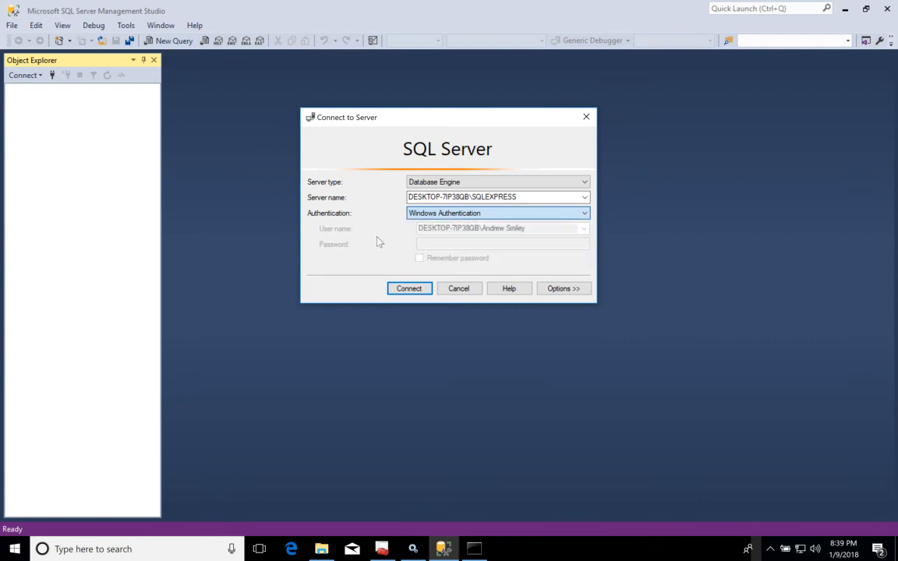
click(411, 294)
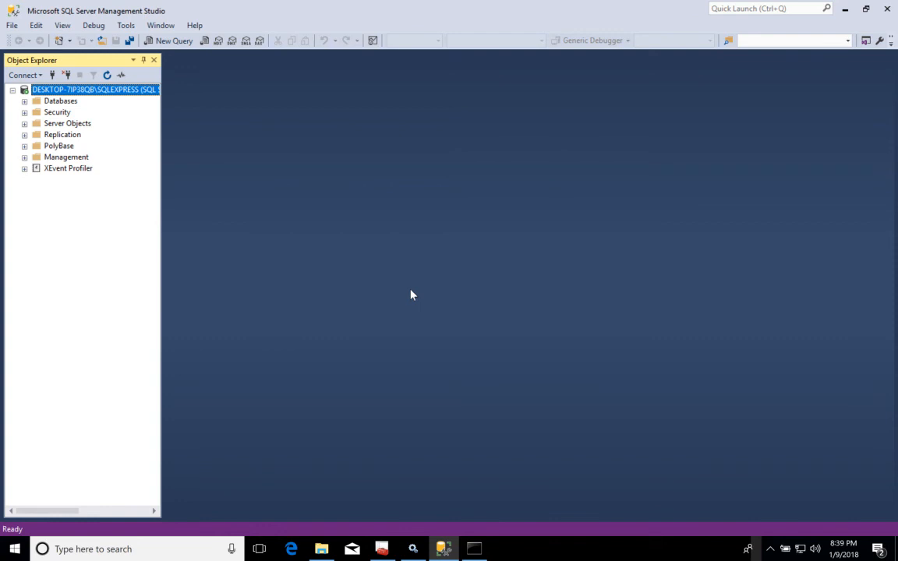
Expand the server's Databases folder and look through the System Databases, collapsing them again.
click(25, 101)
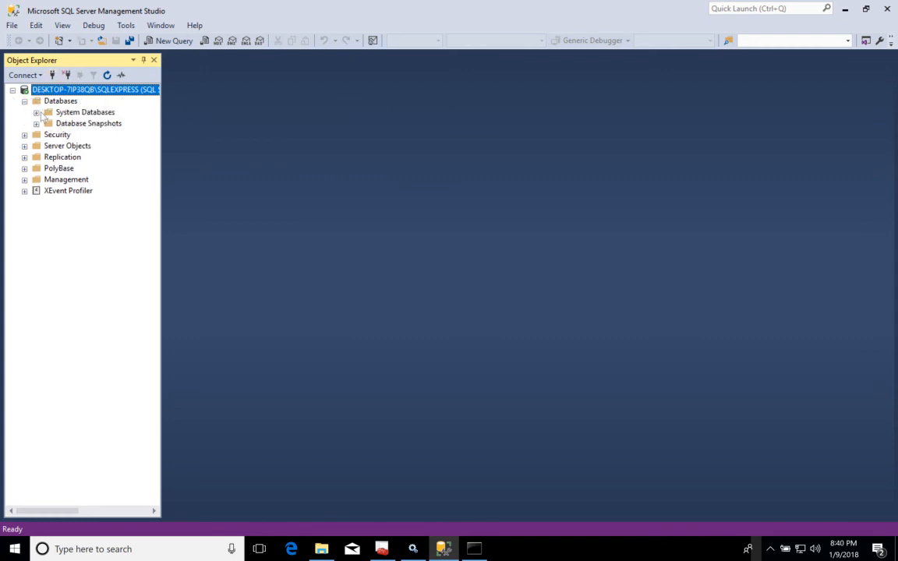
click(36, 114)
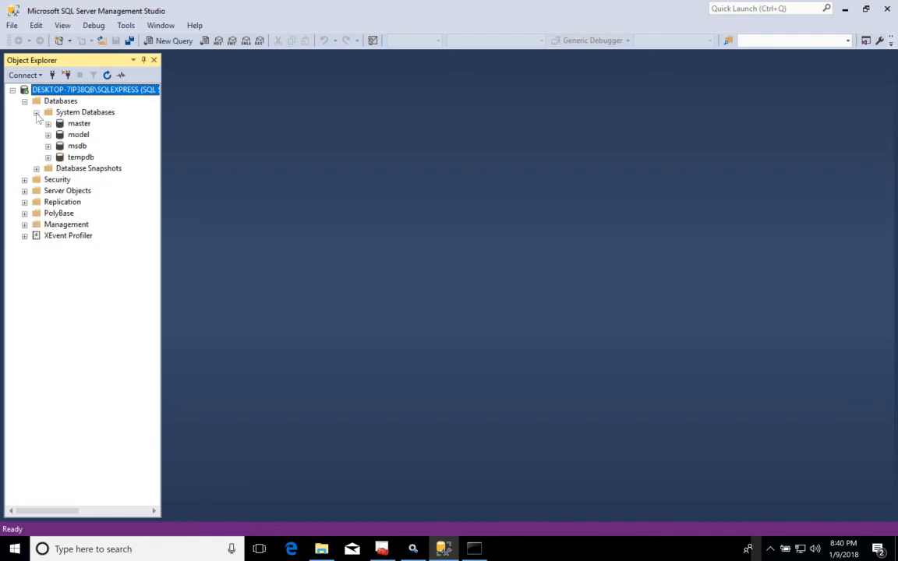
click(36, 113)
Create a new database named it2060, reviewing its options and filegroups and keeping the default settings.
click(60, 102)
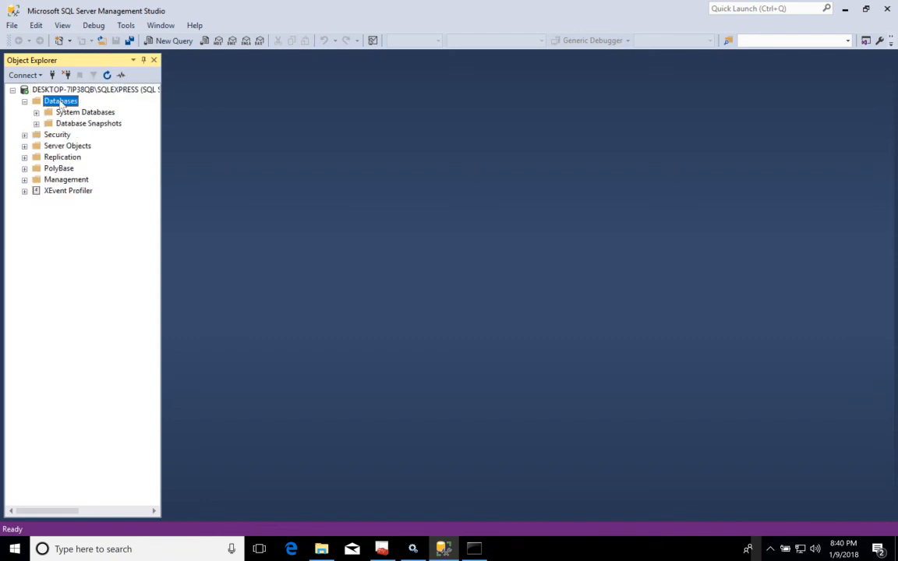
right_click(60, 103)
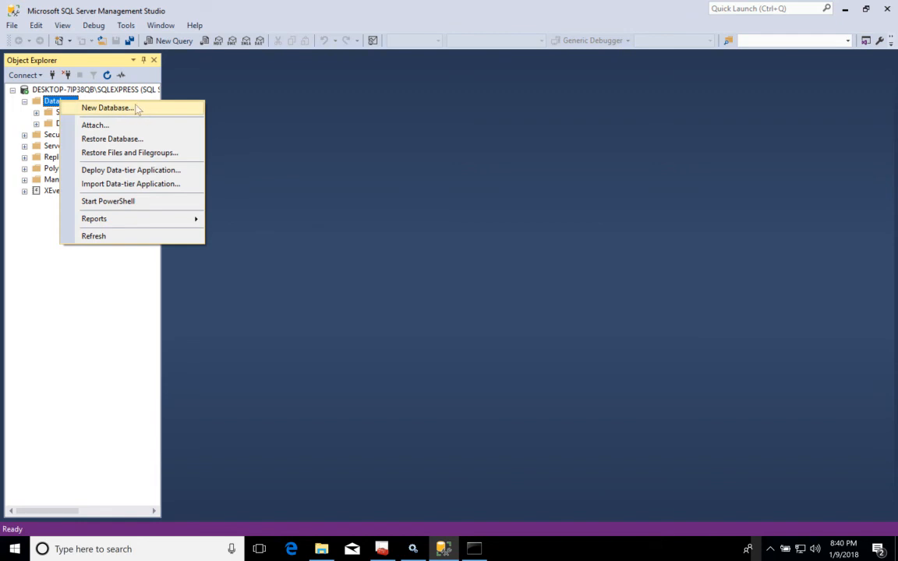
click(107, 107)
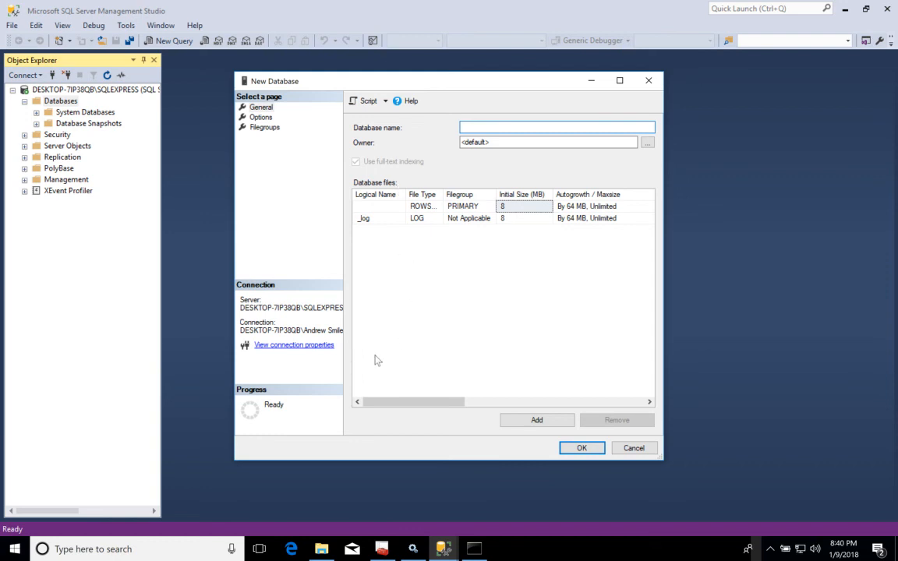
text(t2060)
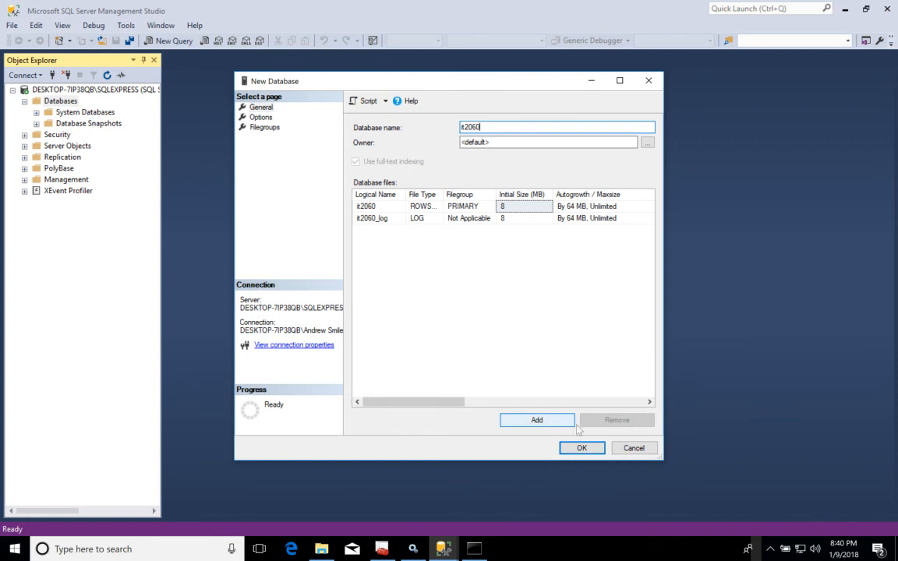
click(260, 117)
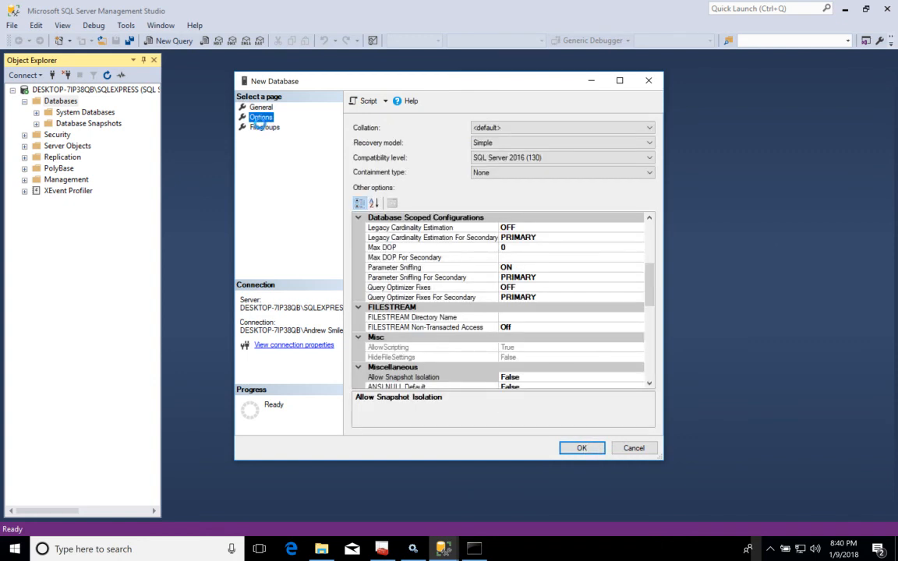
click(264, 127)
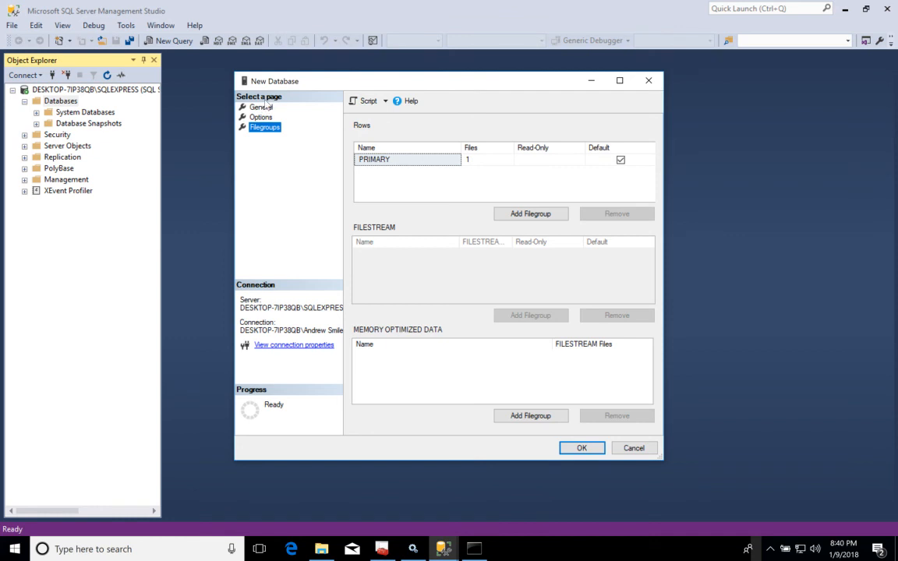
click(262, 107)
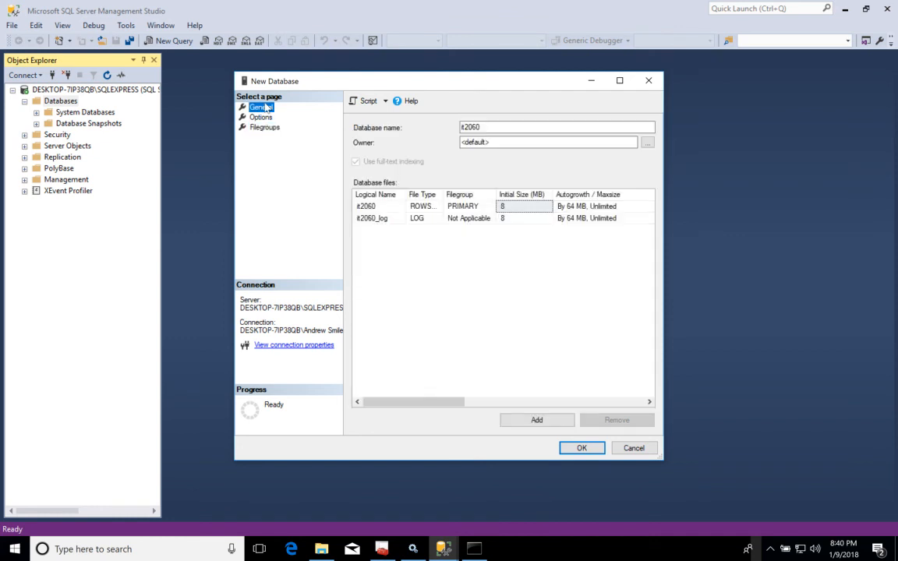
click(591, 452)
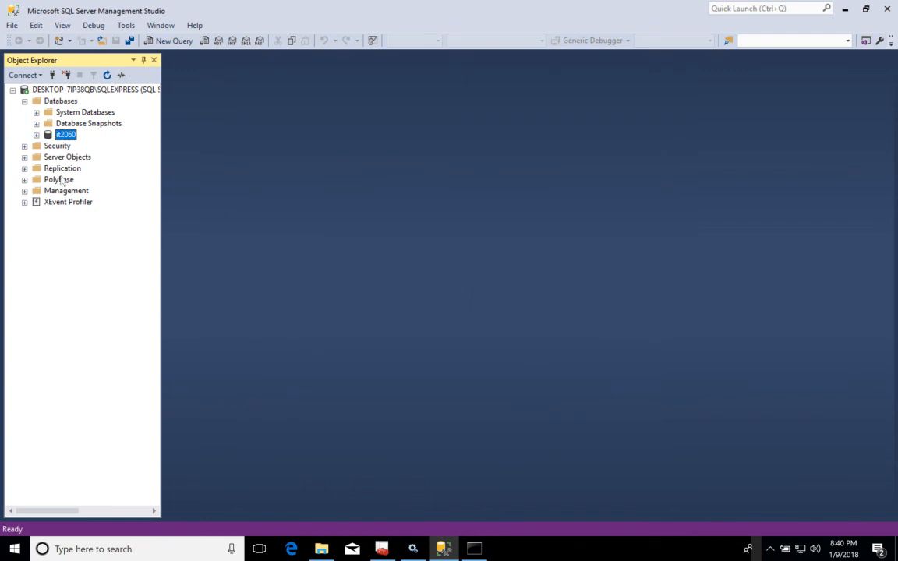
Examine the object folders inside the it2060 database and the commands available for Databases, leaving it2060 collapsed.
click(36, 135)
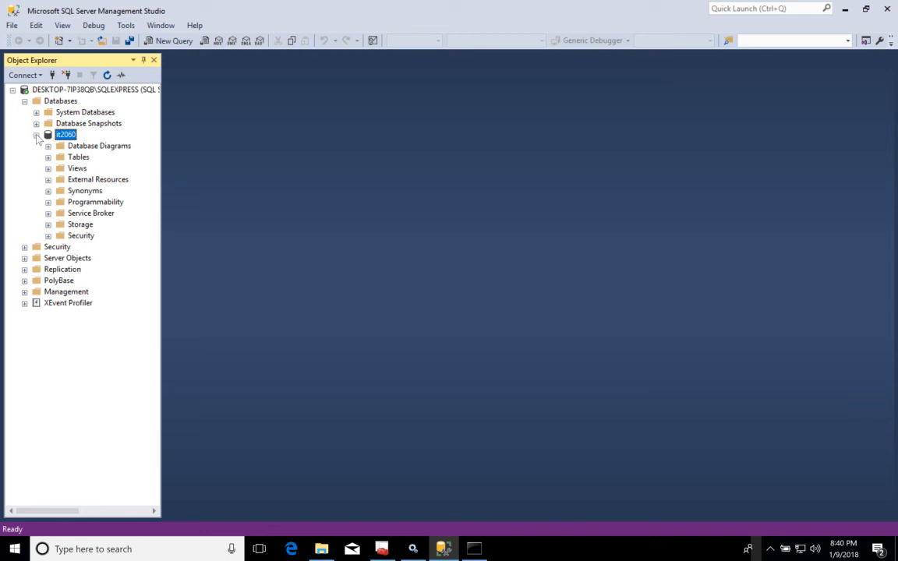
right_click(62, 102)
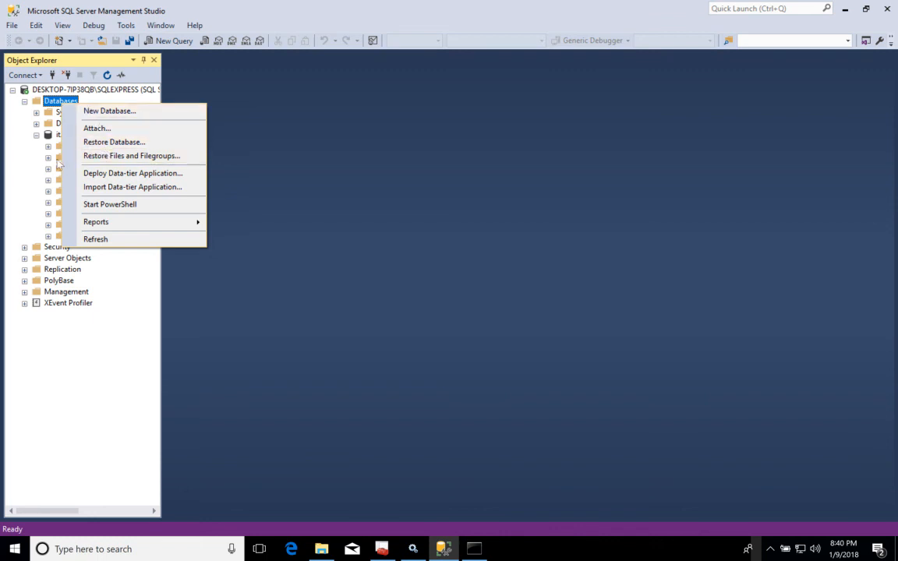
click(14, 178)
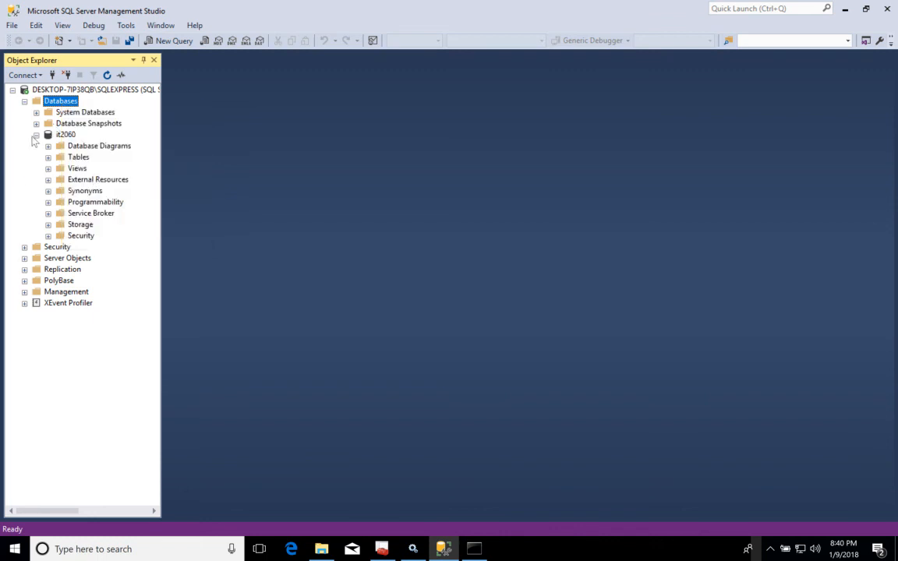
click(36, 135)
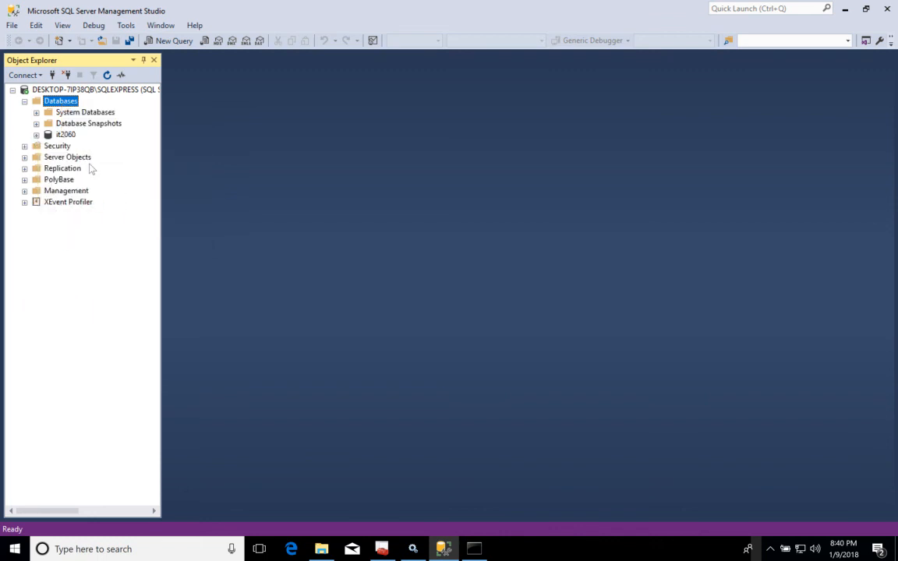